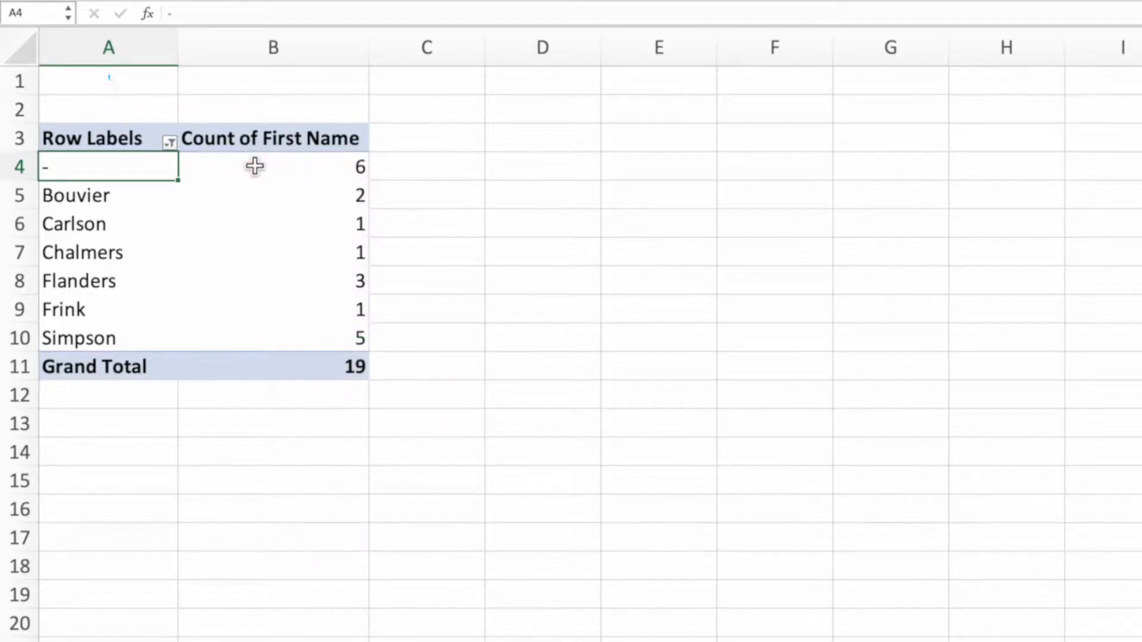
Include Nahasapeemapetilon in the Row Labels filter of the pivot table and close the filter settings.
left_click(175, 143)
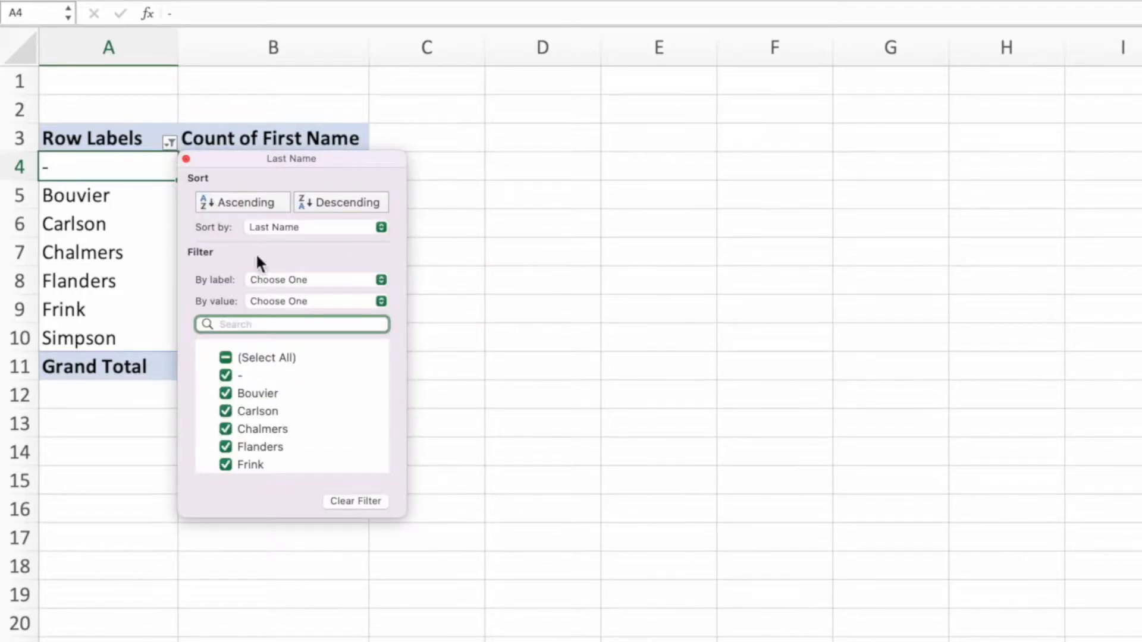
scroll(346, 367, "down", 3)
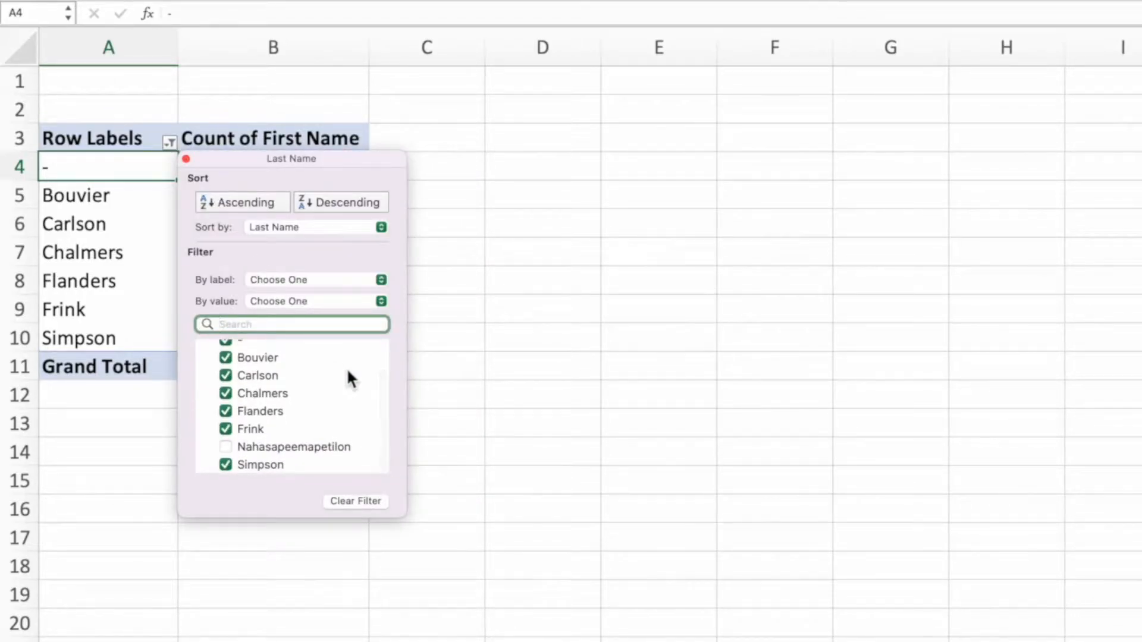
left_click(233, 445)
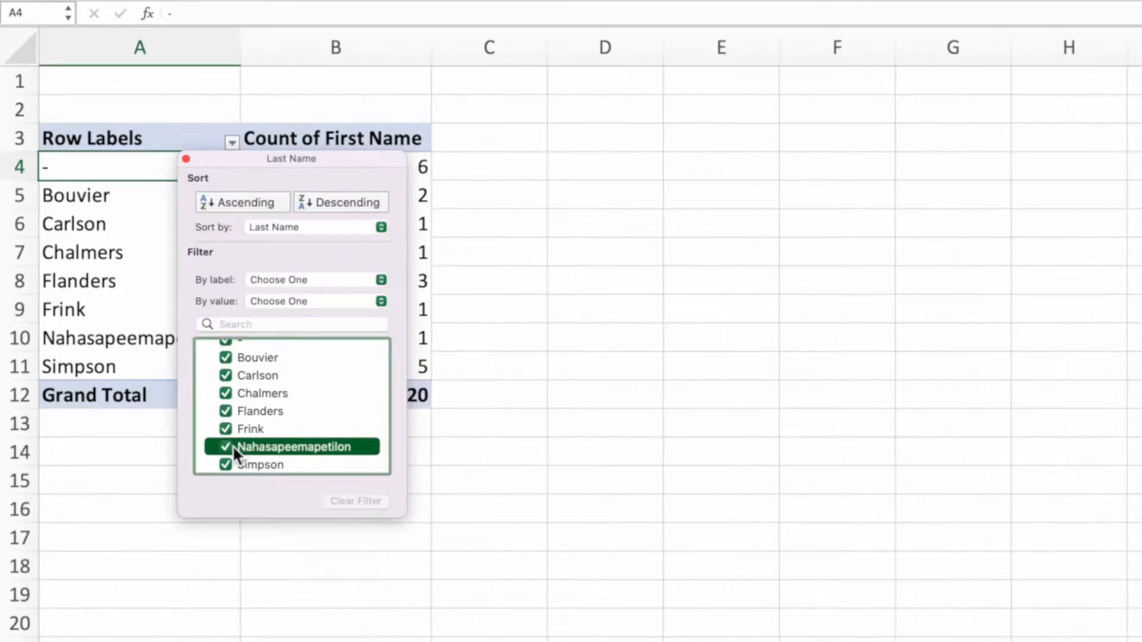
left_click(186, 158)
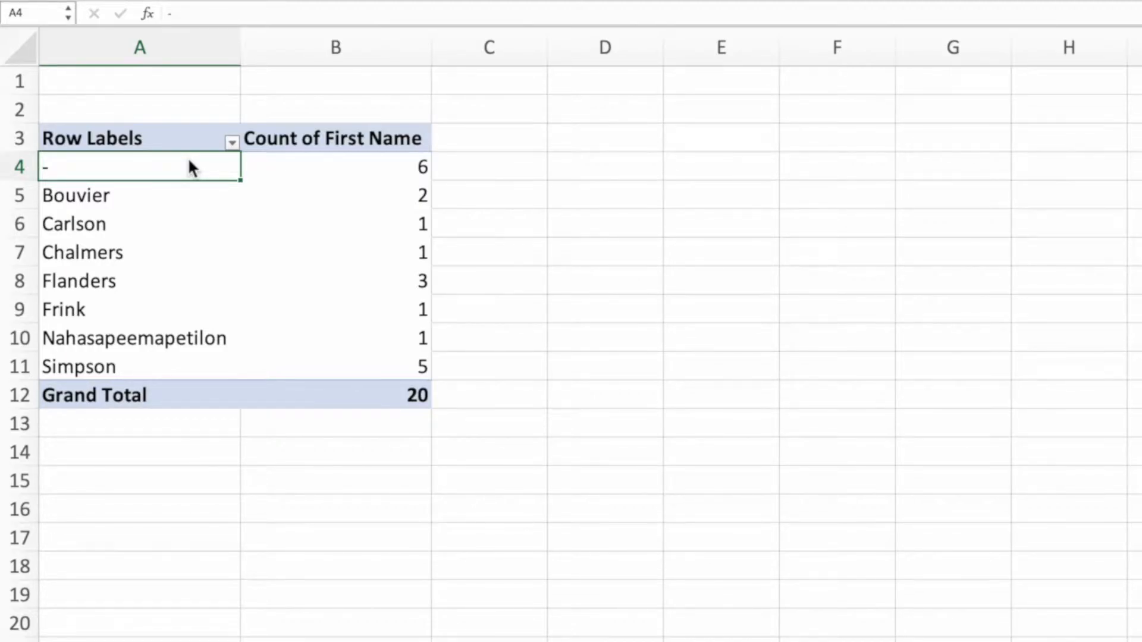
Turn off AutoFit column widths on update in the PivotTable options and apply the change.
right_click(296, 235)
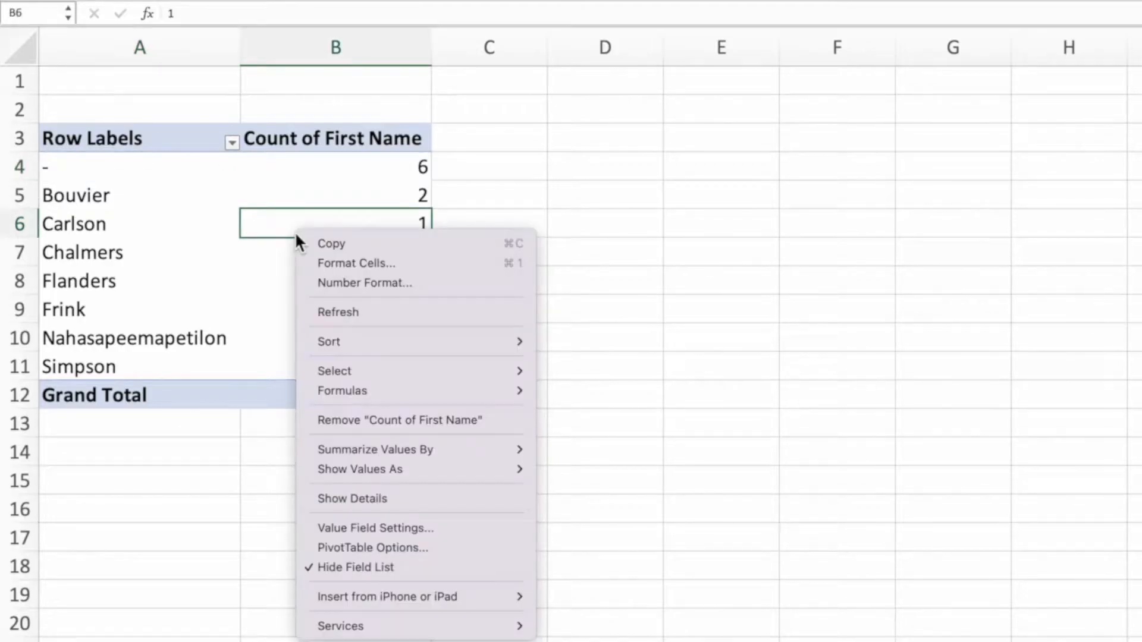
left_click(455, 544)
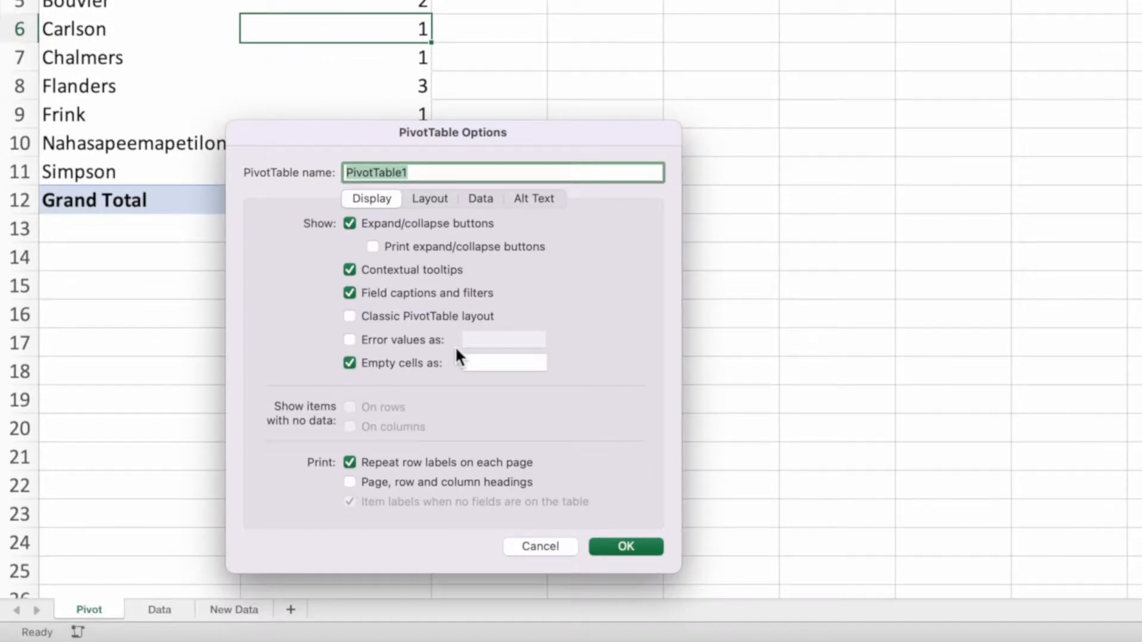
left_click(431, 201)
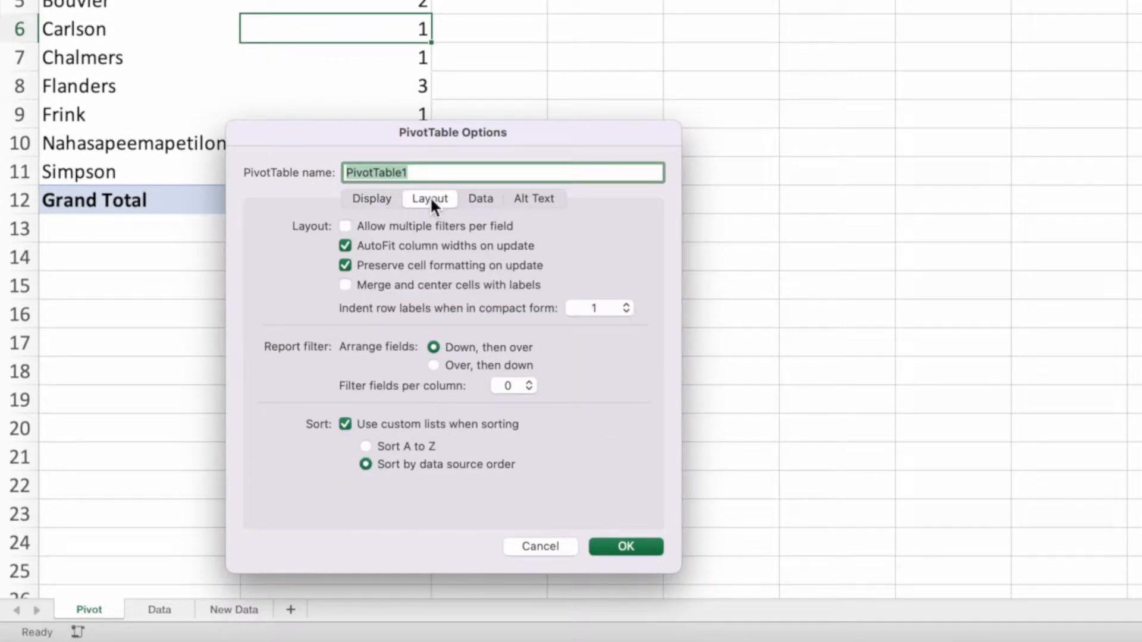
left_click(348, 247)
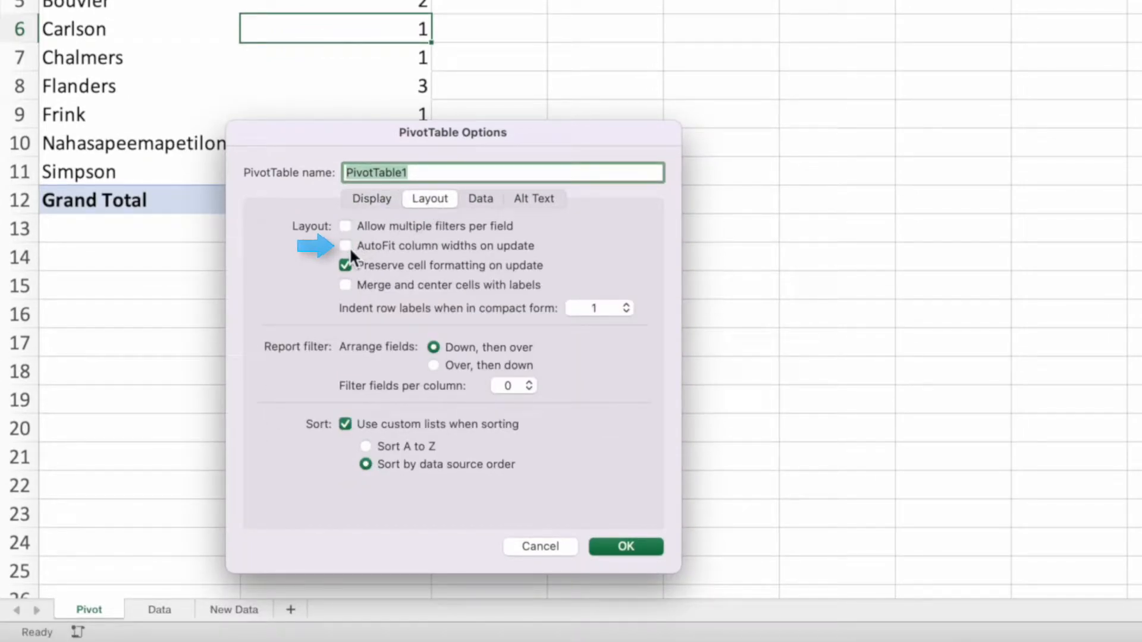
left_click(642, 543)
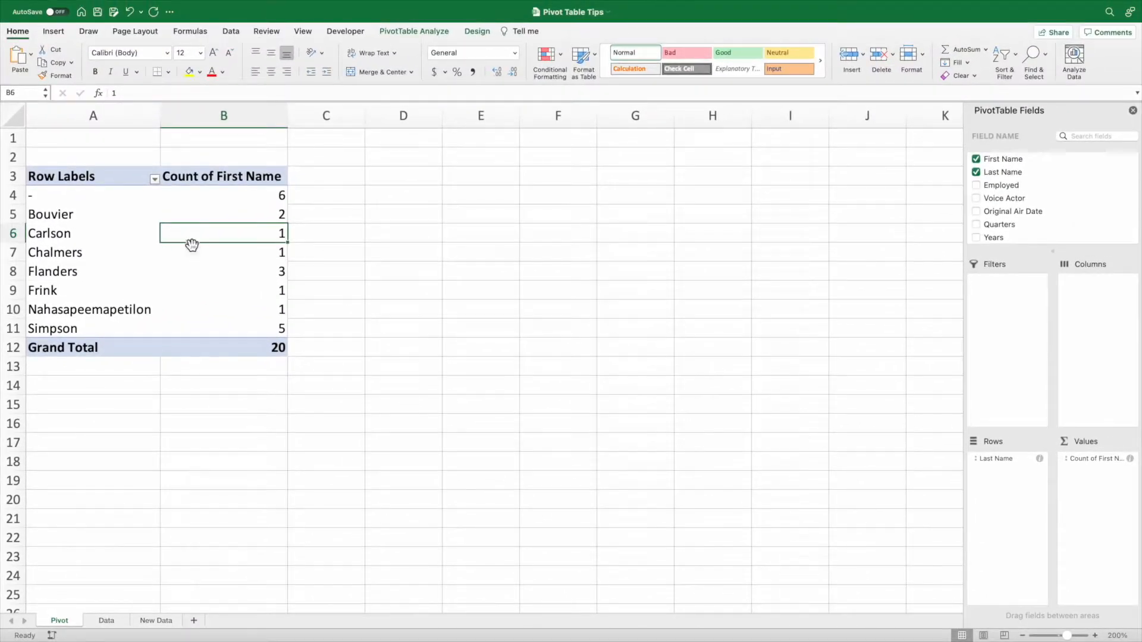
Exclude Nahasapeemapetilon through the Row Labels filter to test the column width behaviour.
left_click(156, 179)
scroll(294, 354, "down", 2)
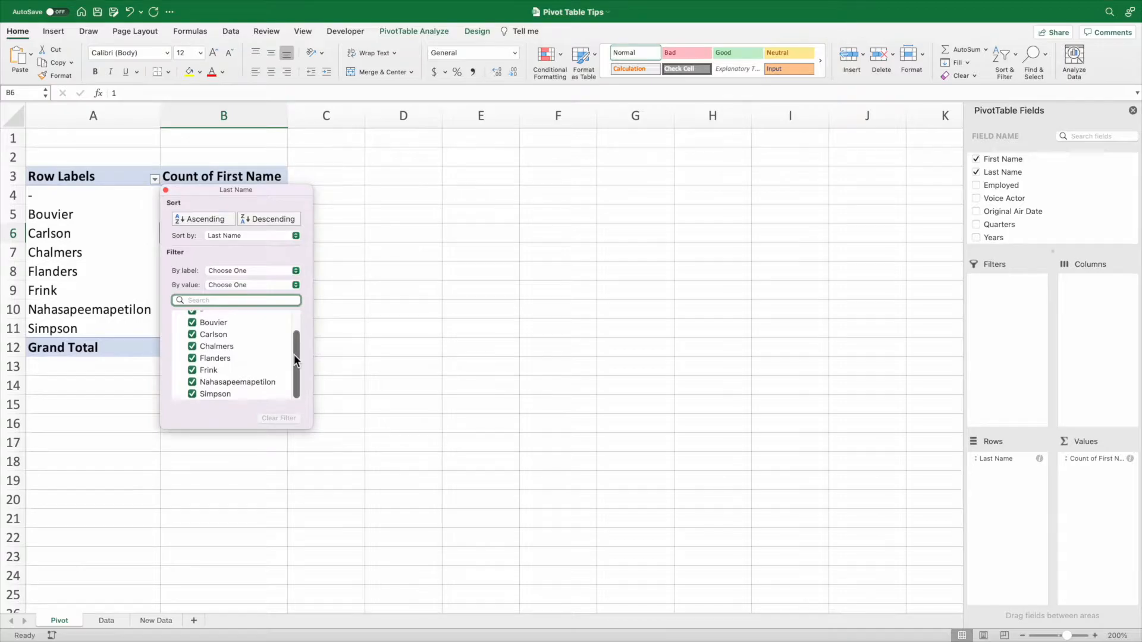
left_click(194, 382)
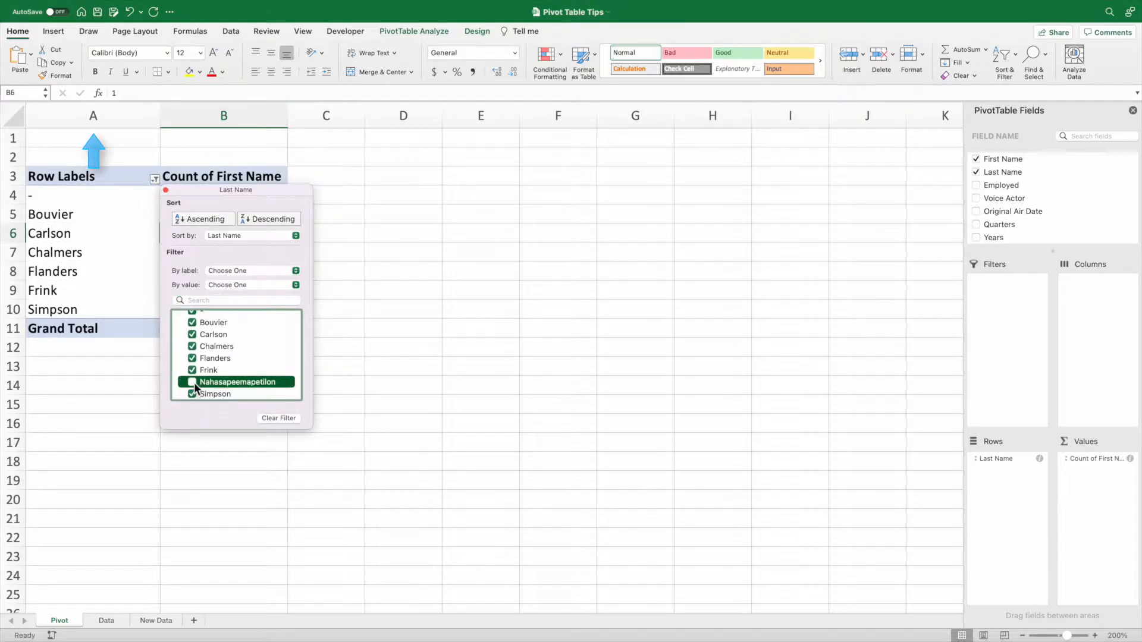
left_click(166, 191)
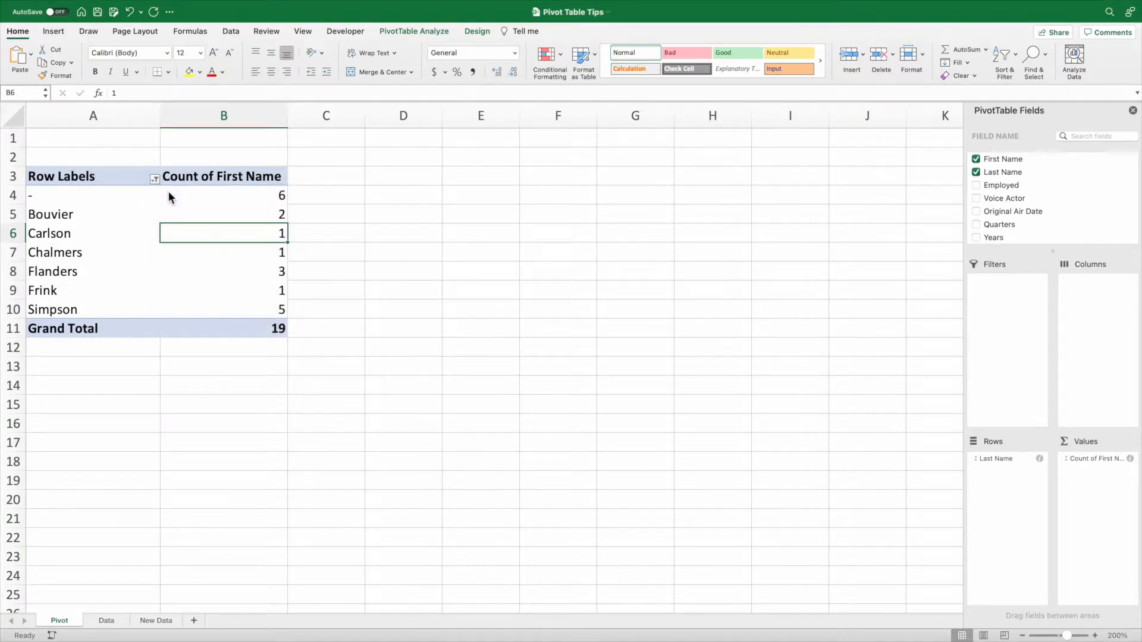
Open the PivotTable options for the Count of First Name pivot table.
right_click(195, 212)
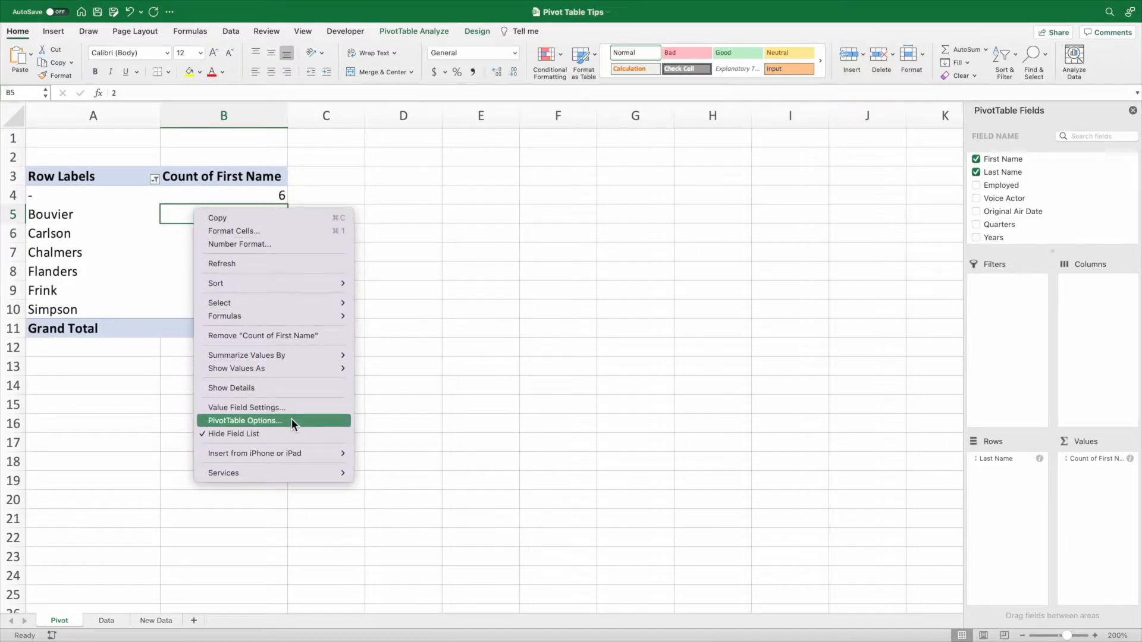
left_click(292, 418)
left_click(302, 294)
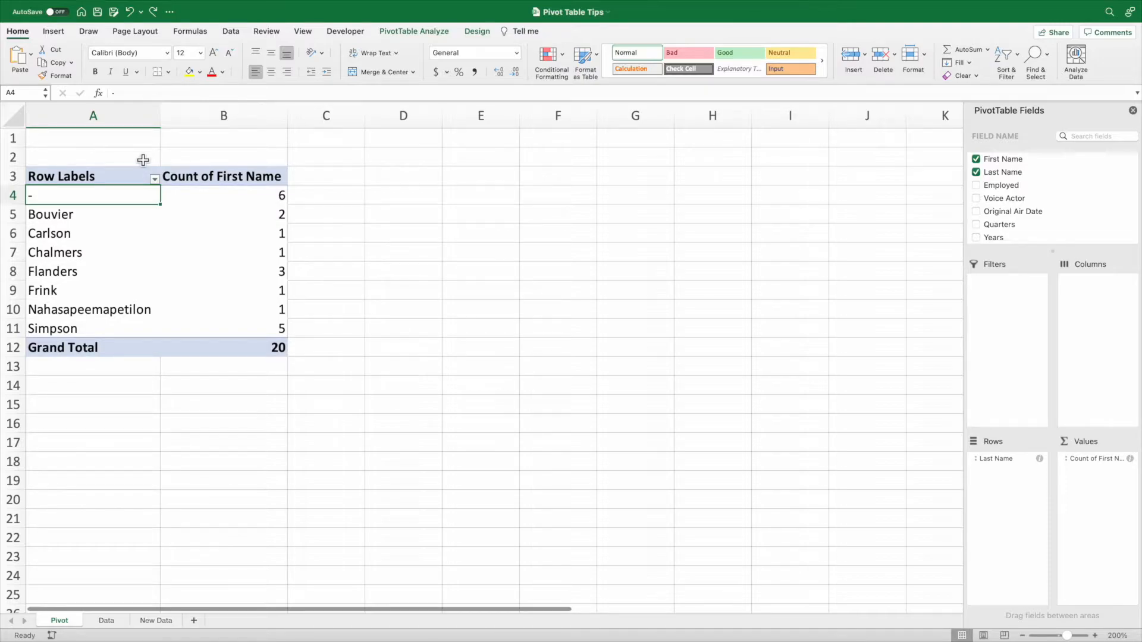
Delete row 21, the Nahasapeemapetilon record, from the Data sheet.
left_click(123, 618)
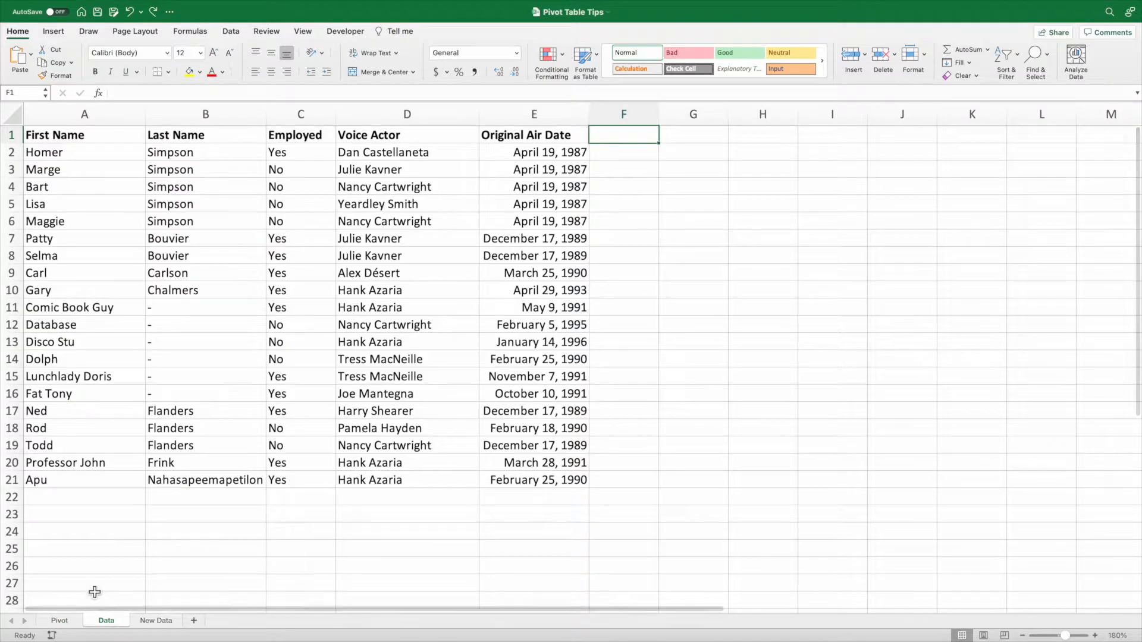
left_click(9, 481)
key("super+minus")
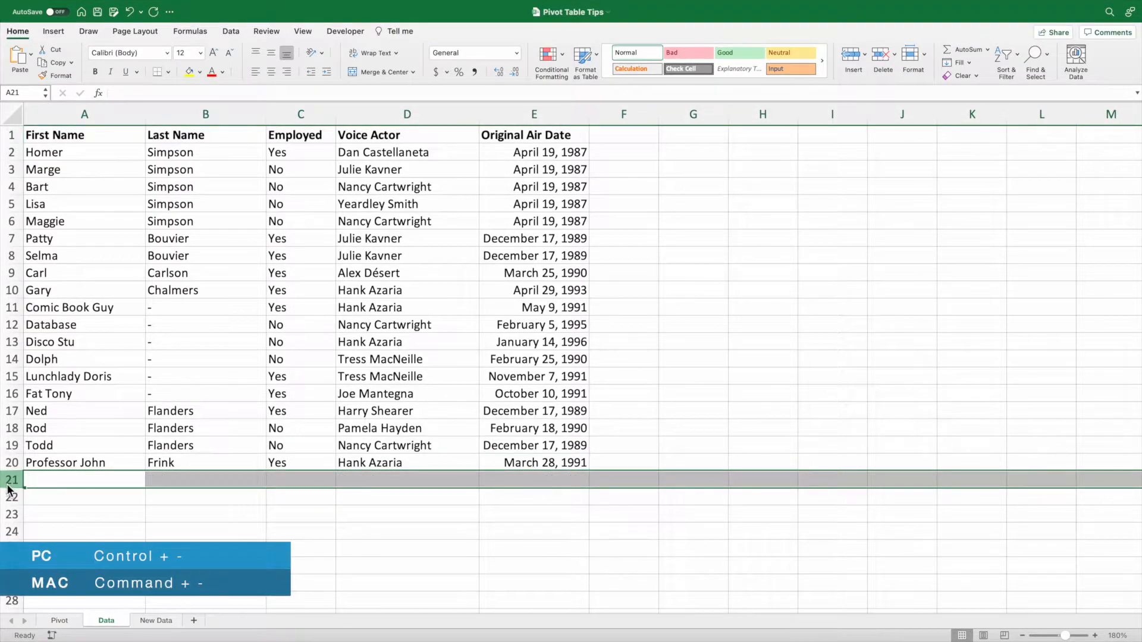
Return to the Pivot sheet and refresh the pivot table from its source data.
left_click(65, 620)
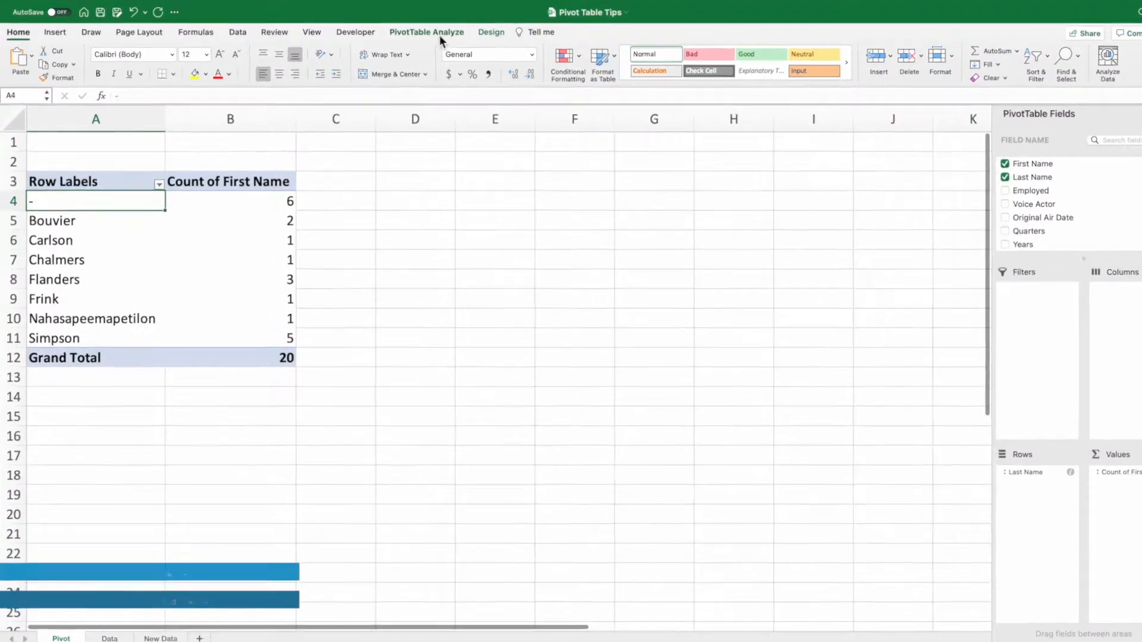
left_click(437, 35)
left_click(438, 65)
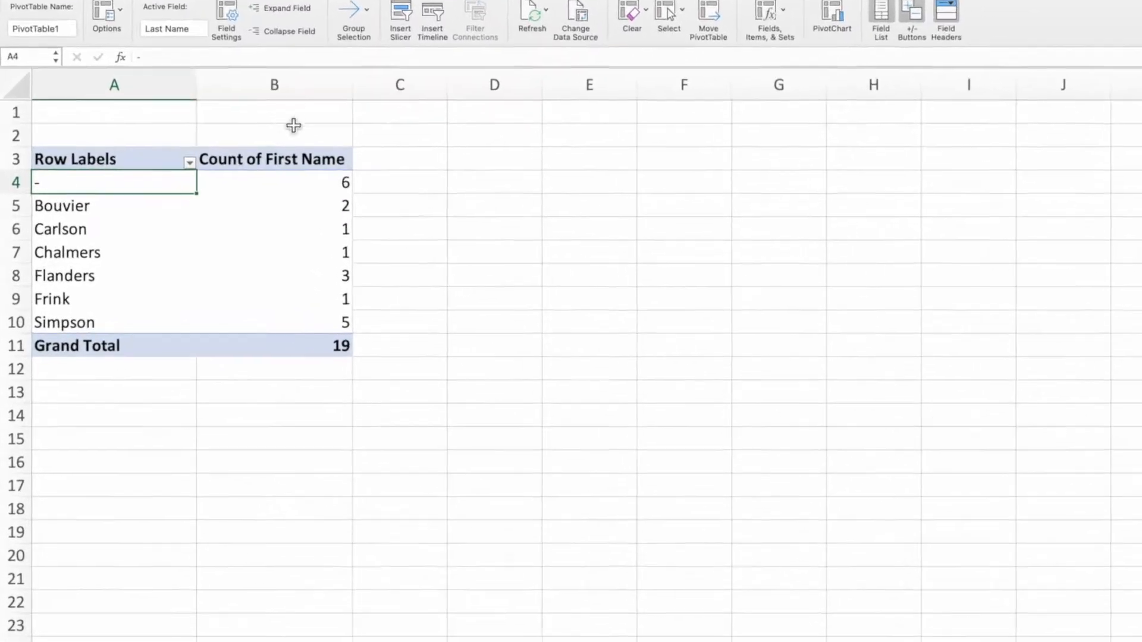
Look up the deleted Nahasapeemapetilon entry in the Row Labels filter and exclude it.
left_click(154, 179)
scroll(379, 392, "down", 2)
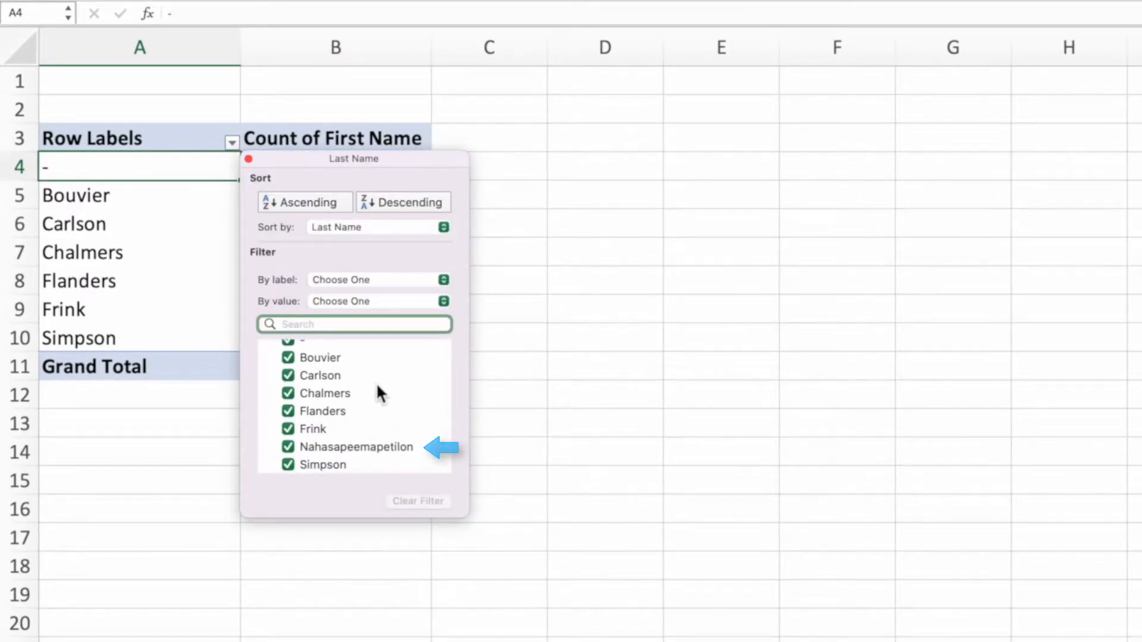
left_click(289, 447)
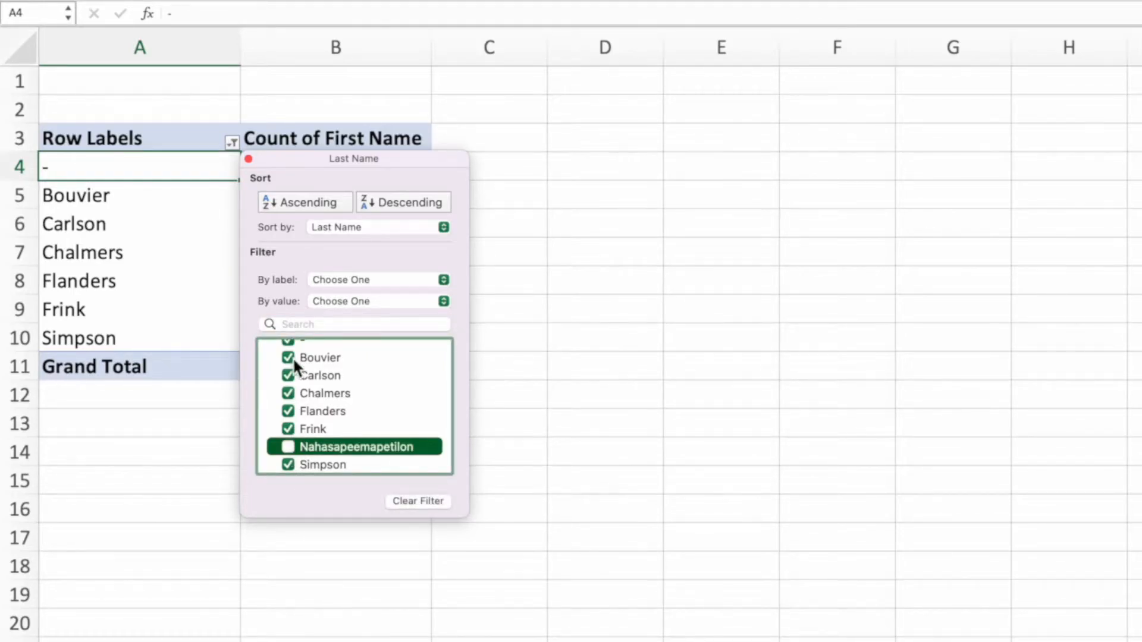
left_click(249, 158)
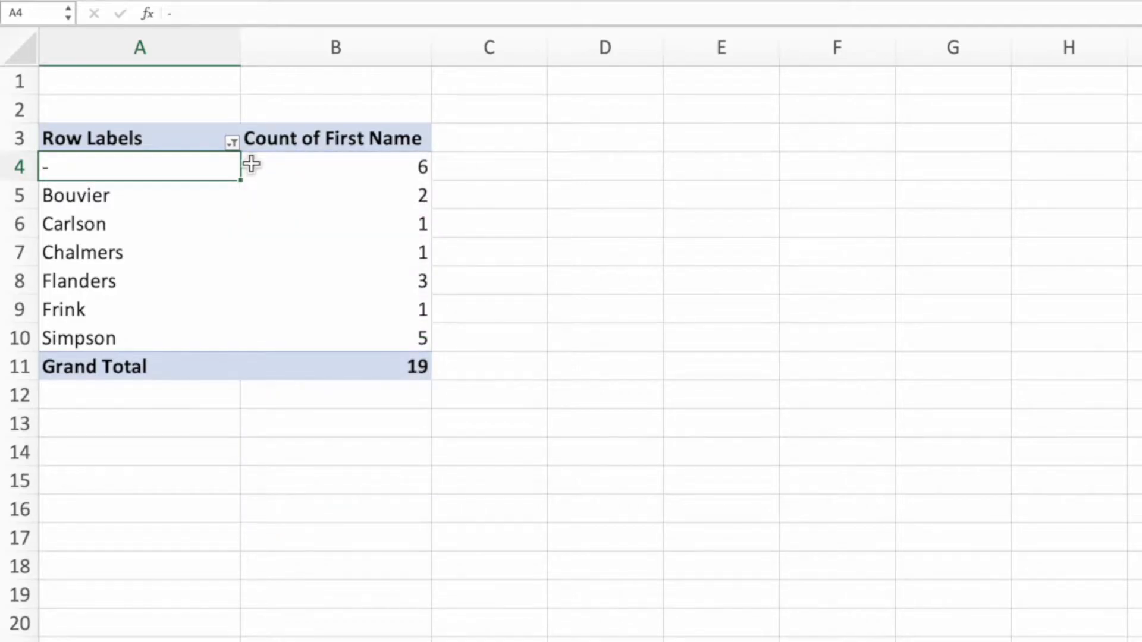
Turn off retaining items deleted from the data source in the PivotTable options and apply the change.
right_click(291, 186)
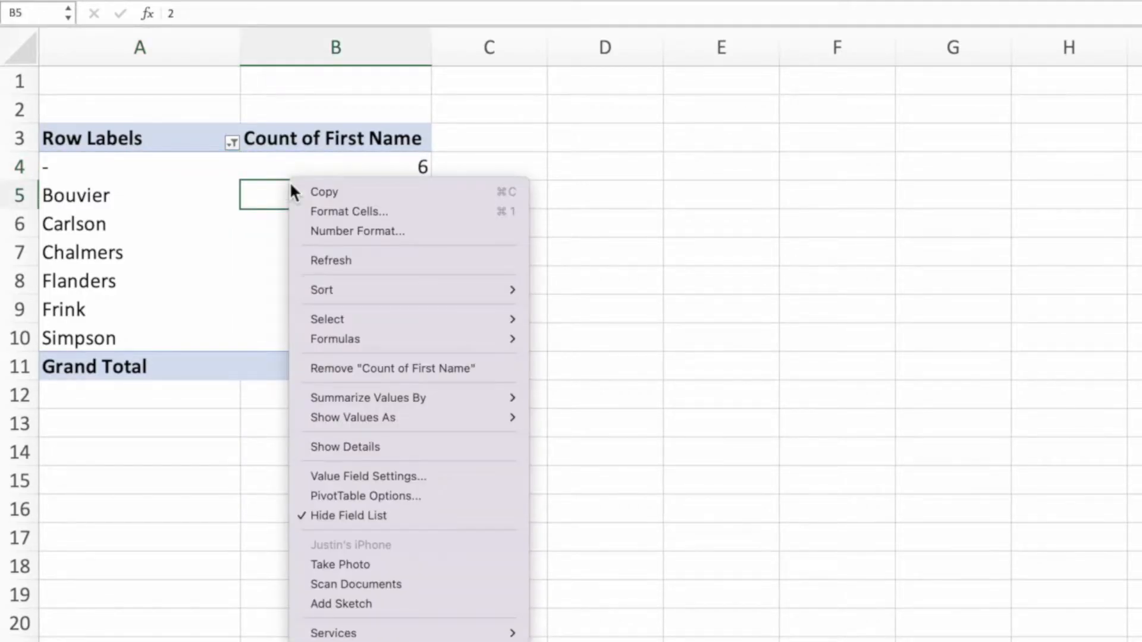
left_click(458, 494)
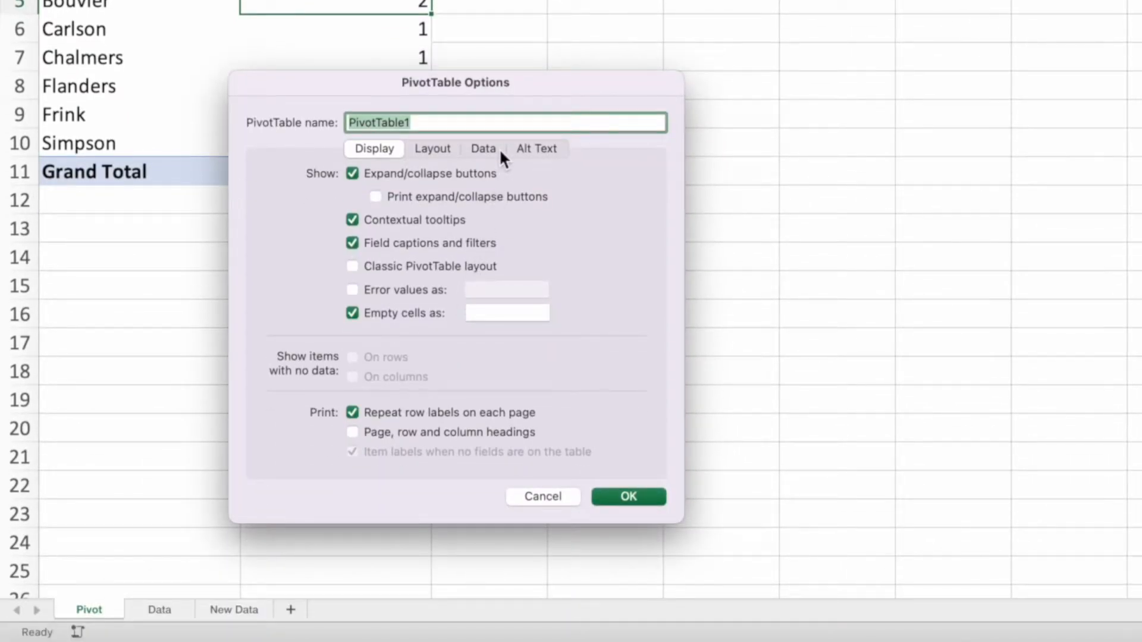
left_click(483, 149)
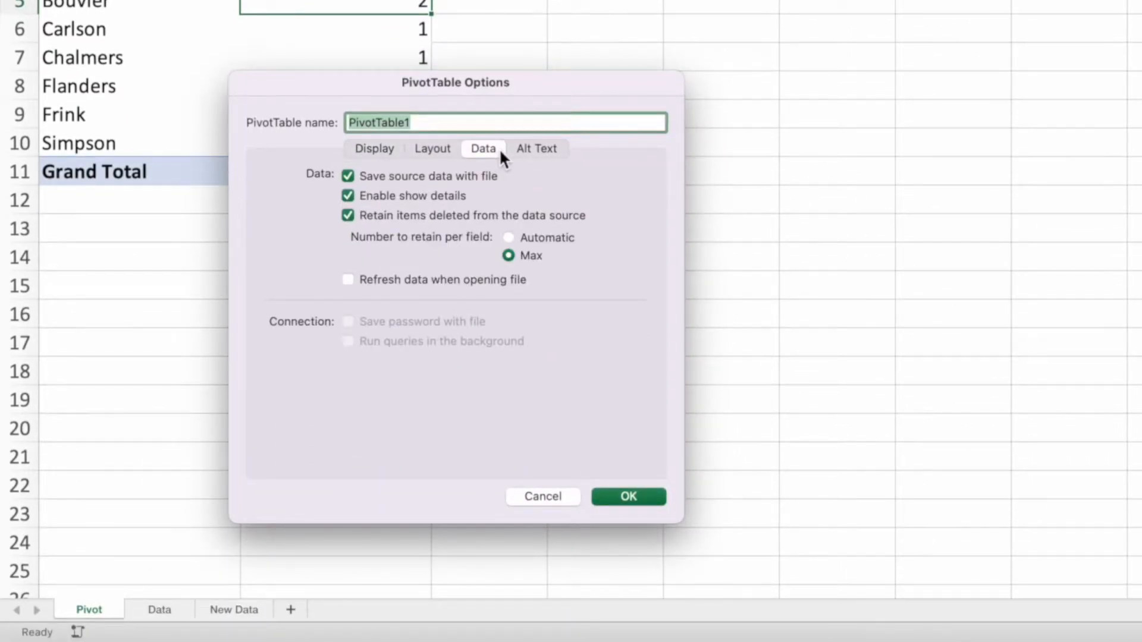
left_click(350, 217)
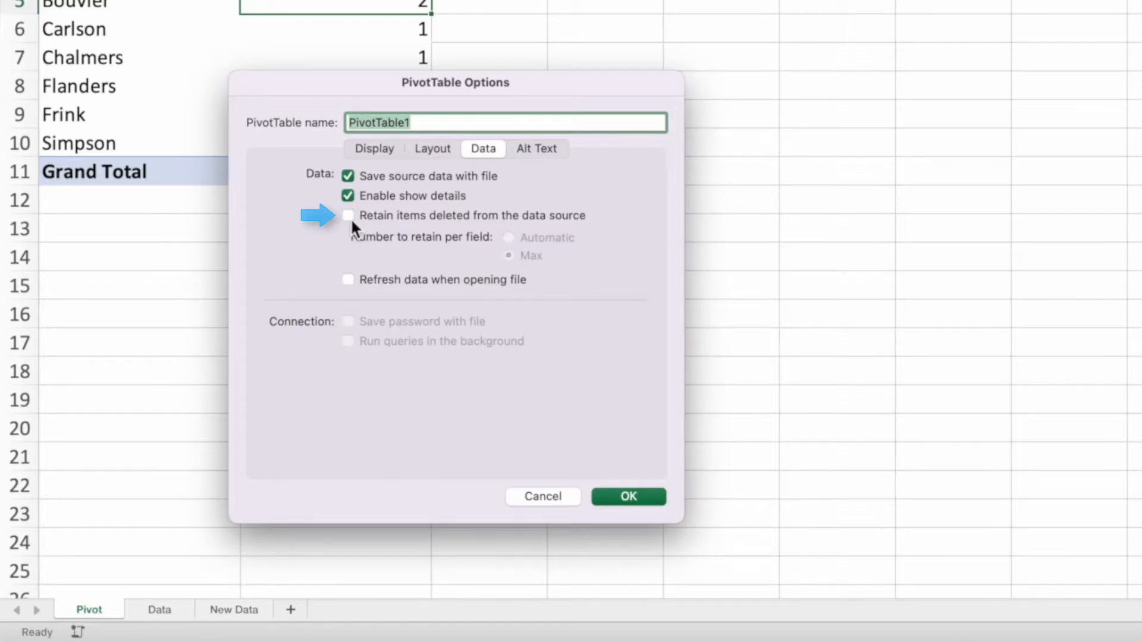
left_click(655, 497)
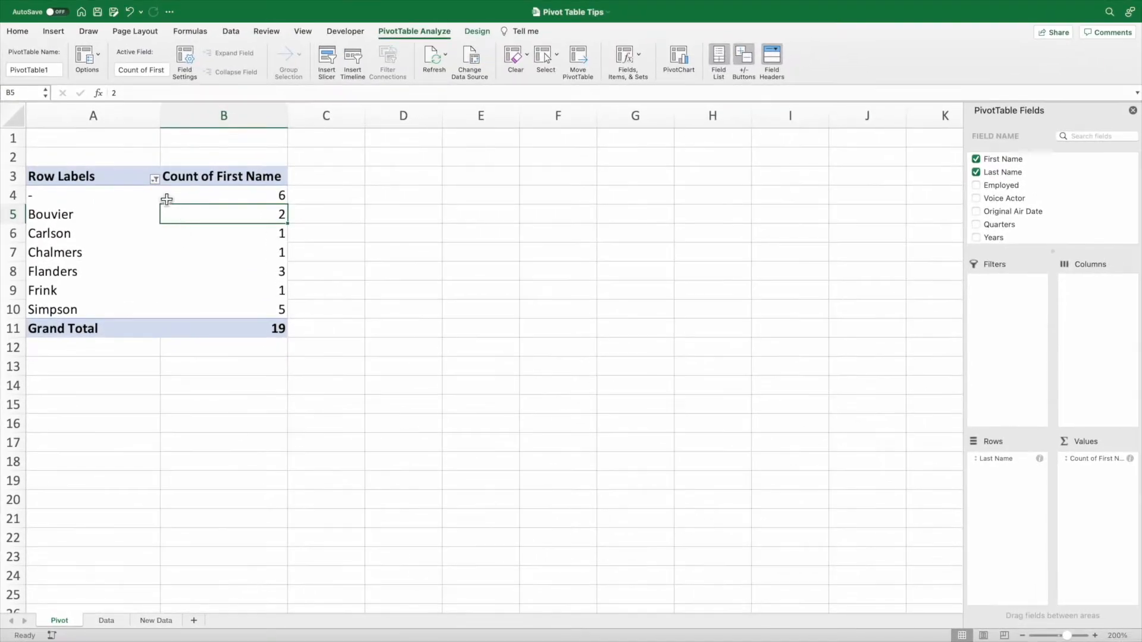
Check the Row Labels filter list for the deleted Nahasapeemapetilon entry before and after refreshing the pivot table.
left_click(154, 179)
scroll(250, 339, "down", 2)
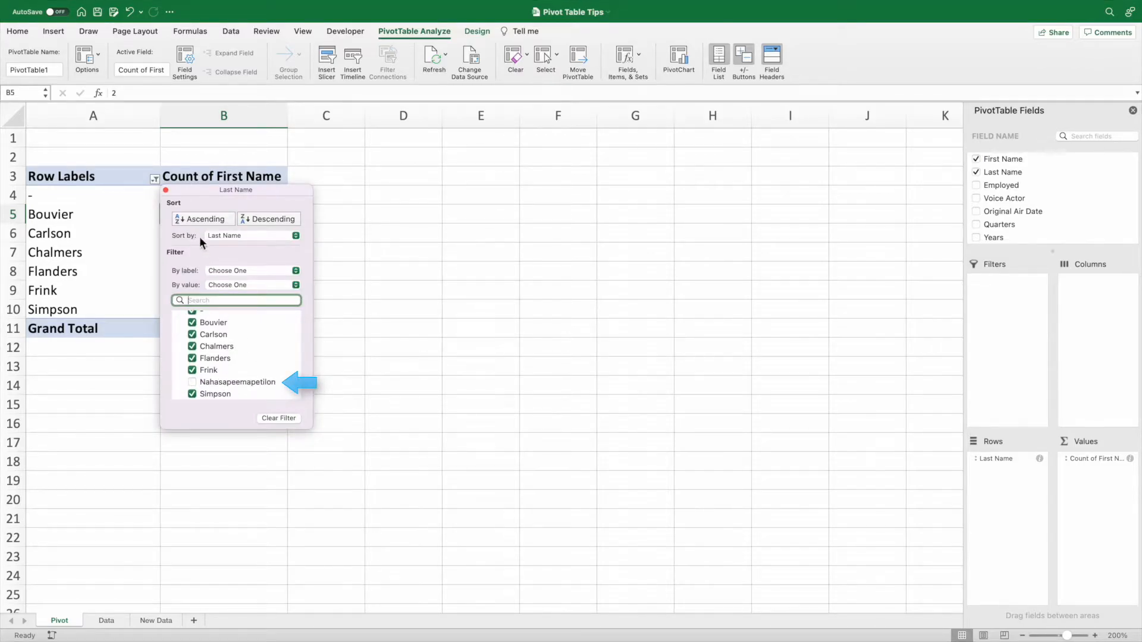
left_click(166, 190)
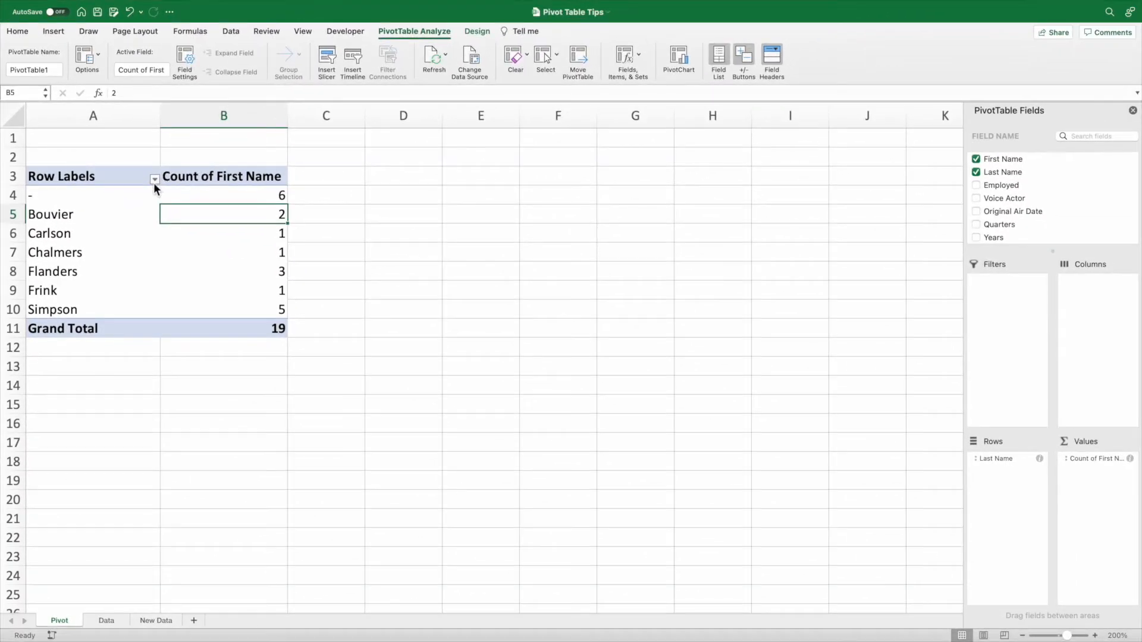
left_click(208, 241)
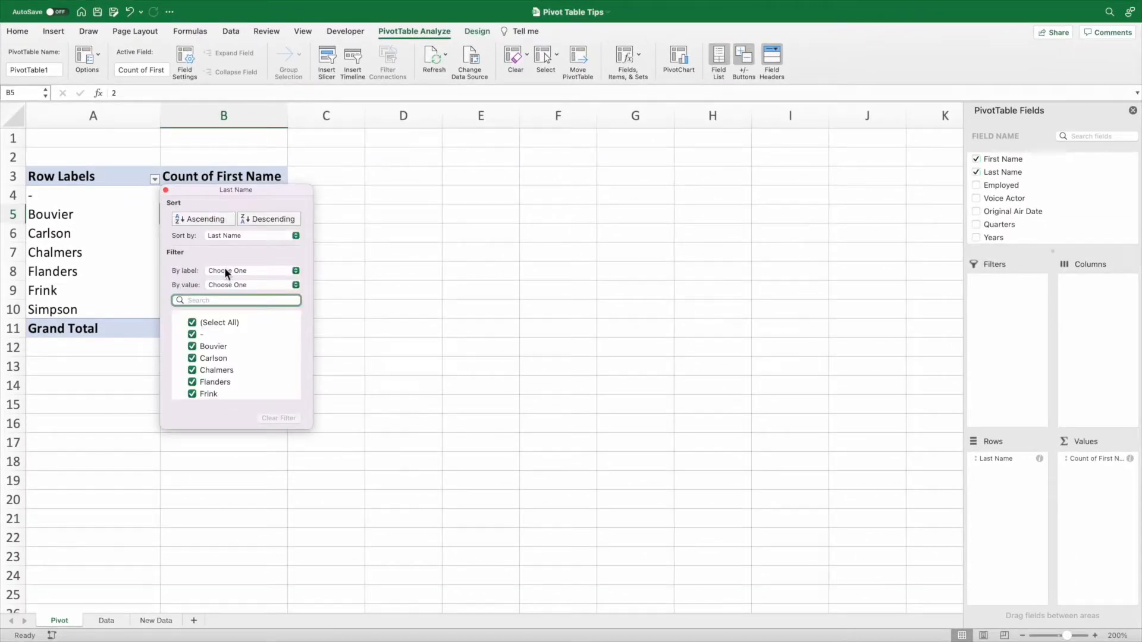
scroll(263, 343, "down", 1)
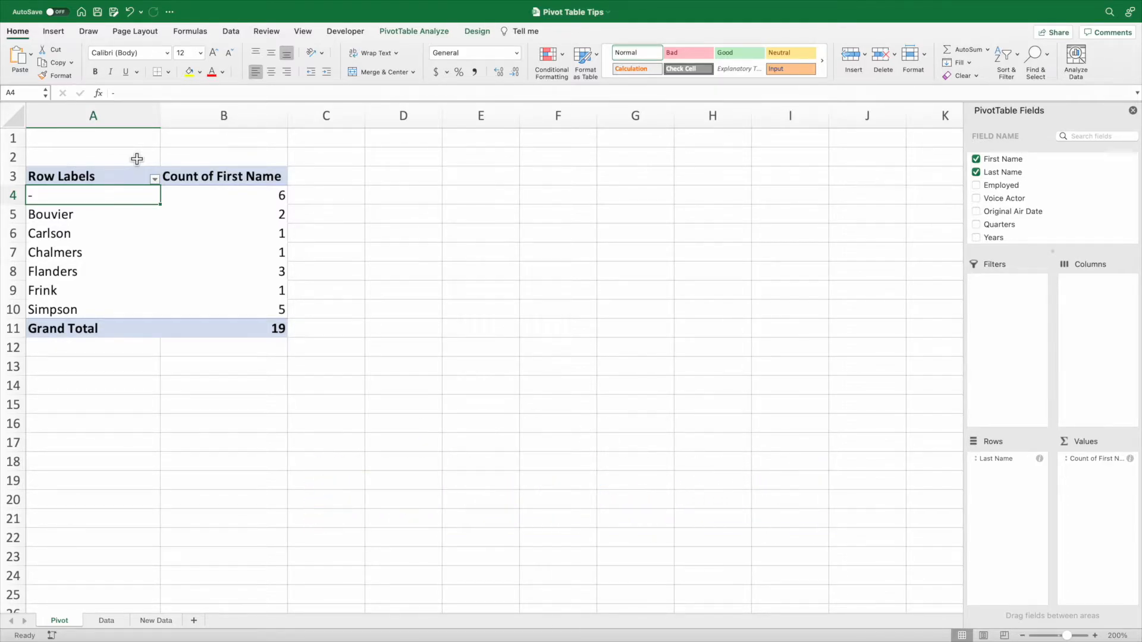
Copy the records in A2:E12 of the New Data sheet and paste them into the Data sheet starting at A21.
left_click(179, 621)
left_click_drag(136, 157, 494, 326)
key("super+c")
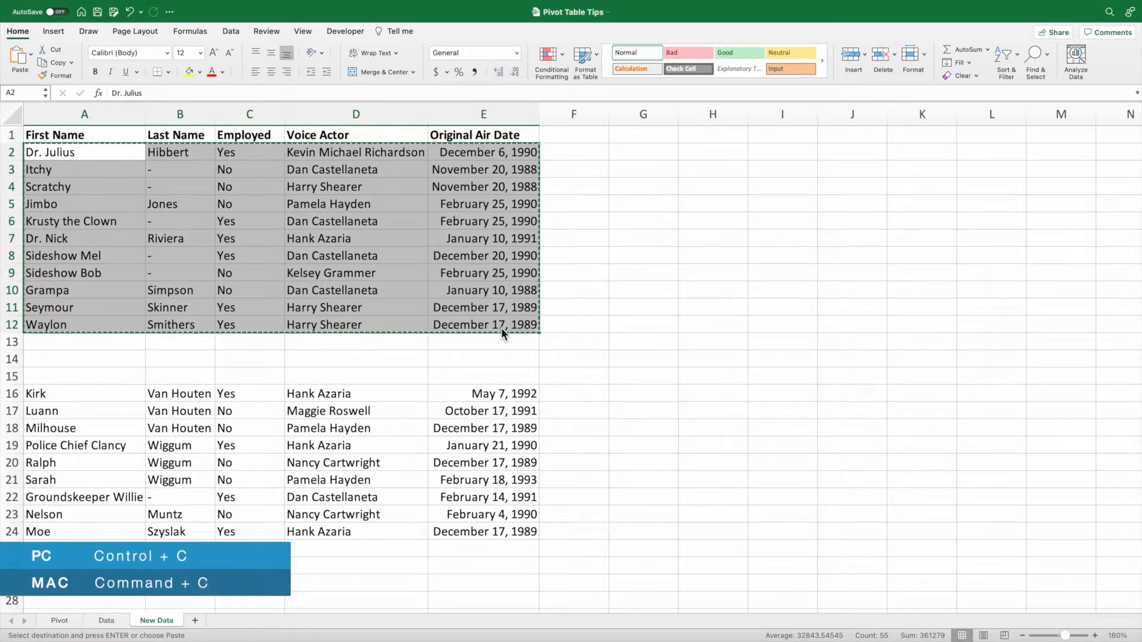
left_click(116, 620)
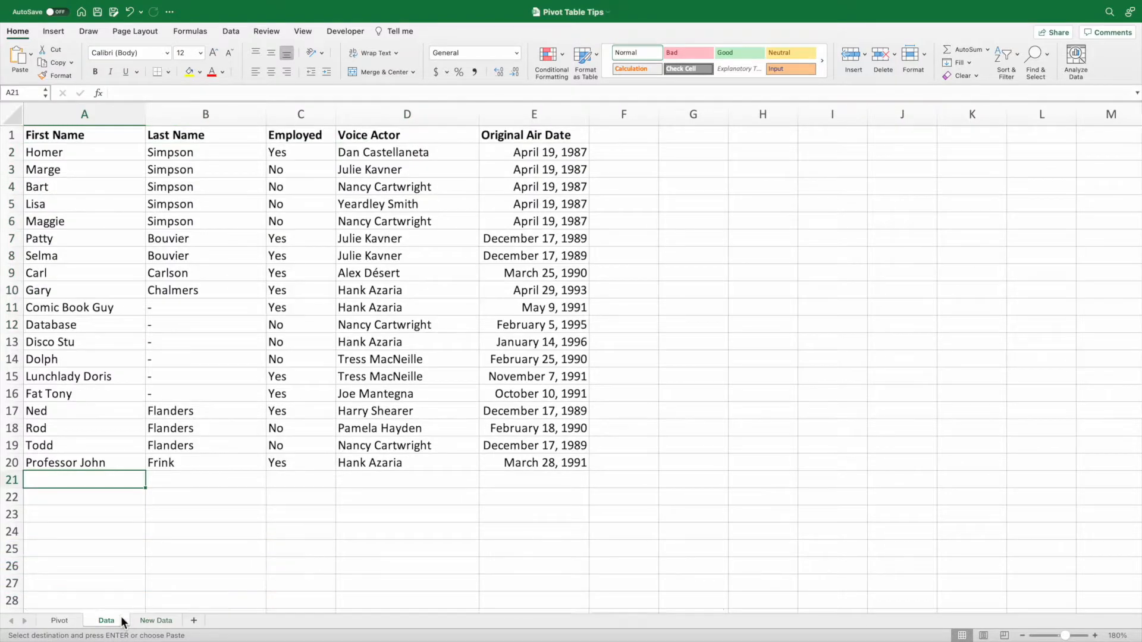
key("super+v")
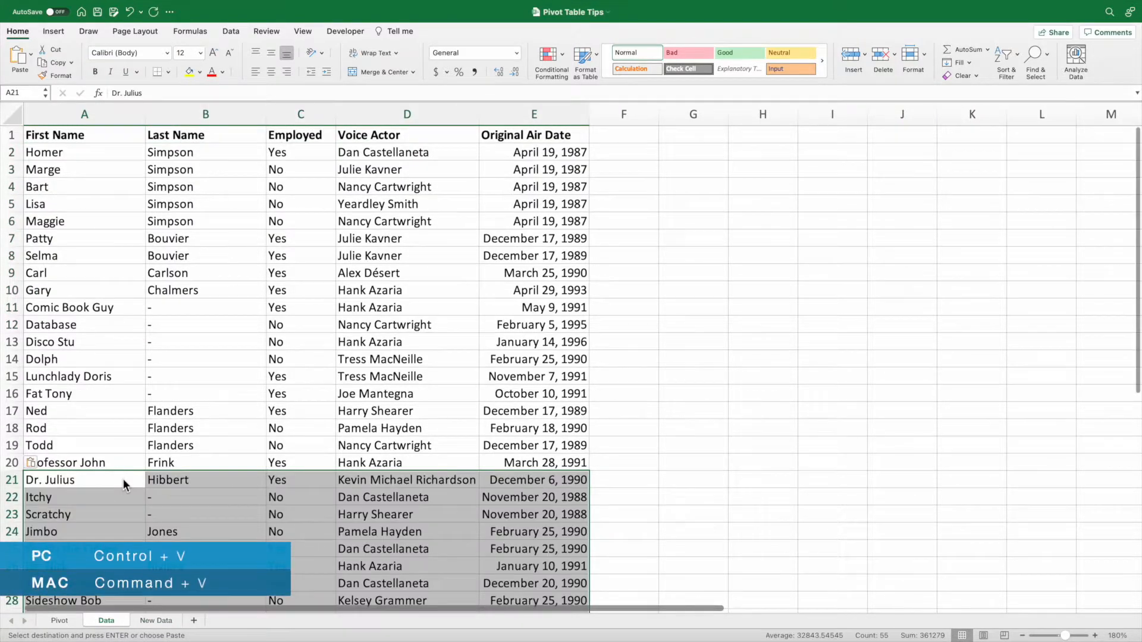
Refresh the pivot table on the Pivot sheet and check which source range it uses, leaving the data source unchanged.
left_click(76, 624)
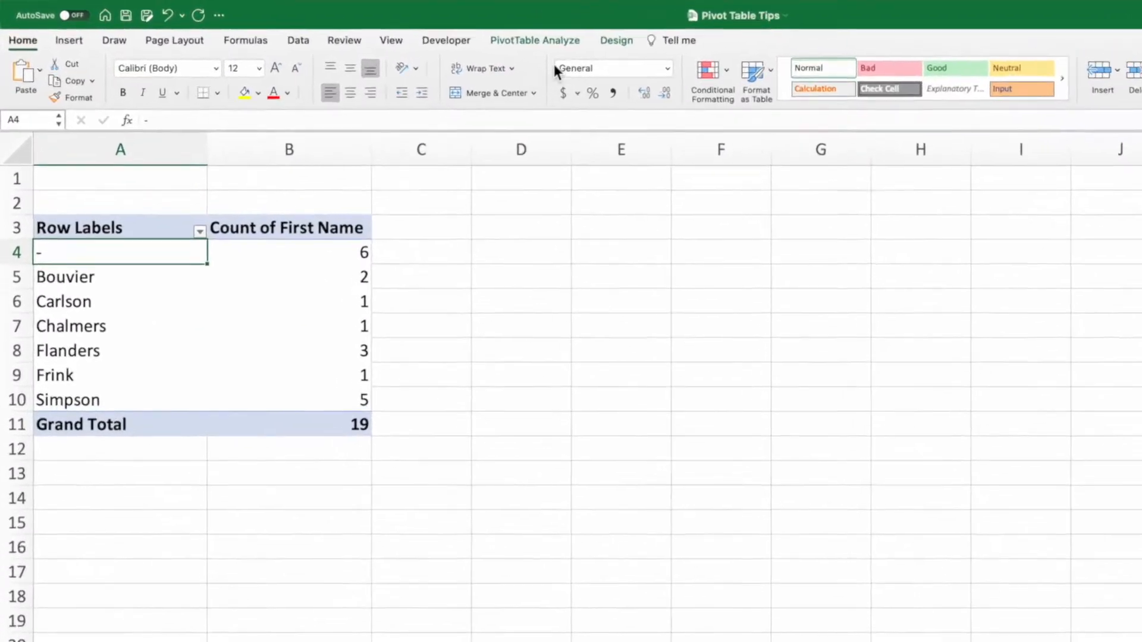
left_click(414, 31)
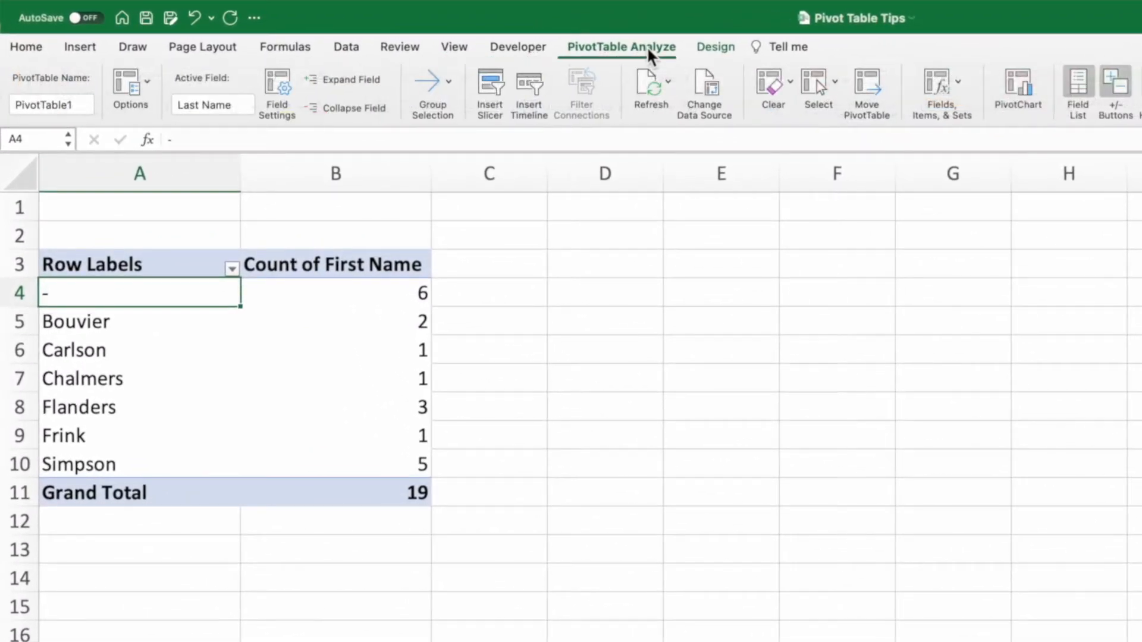
left_click(645, 84)
left_click(703, 86)
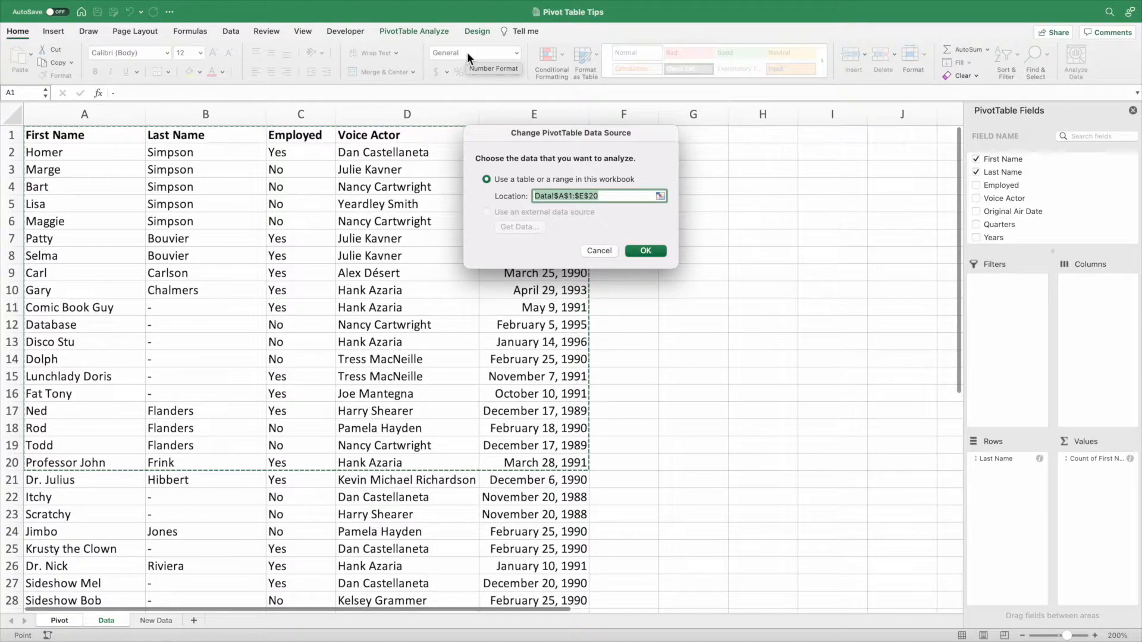
left_click(598, 251)
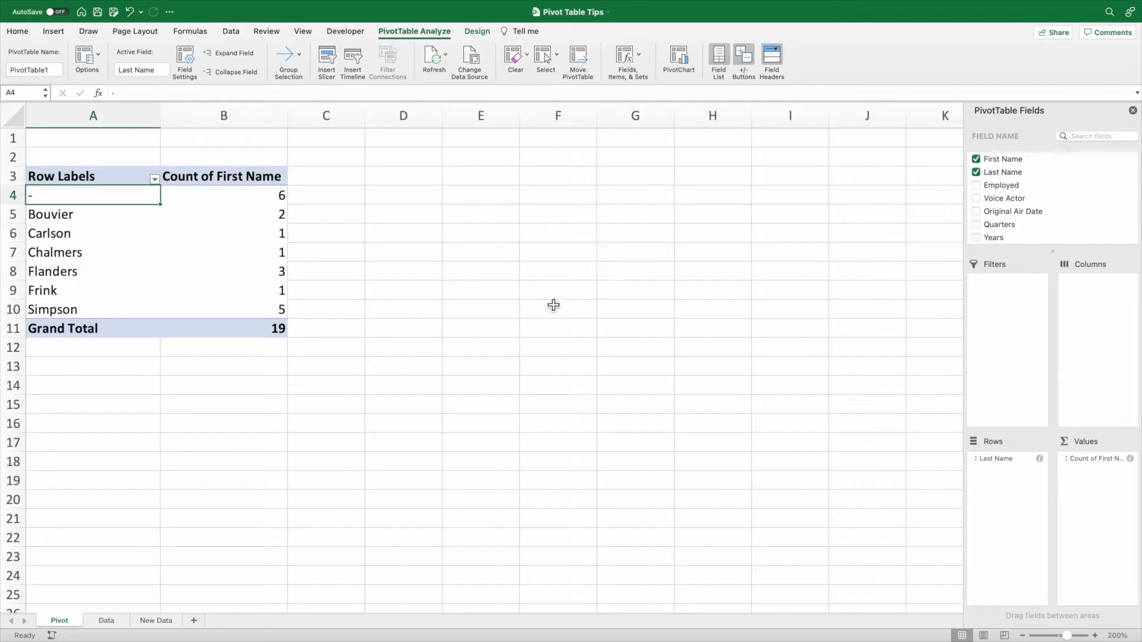
Convert the records in A1:E31 of the Data sheet into a table with headers.
left_click(116, 618)
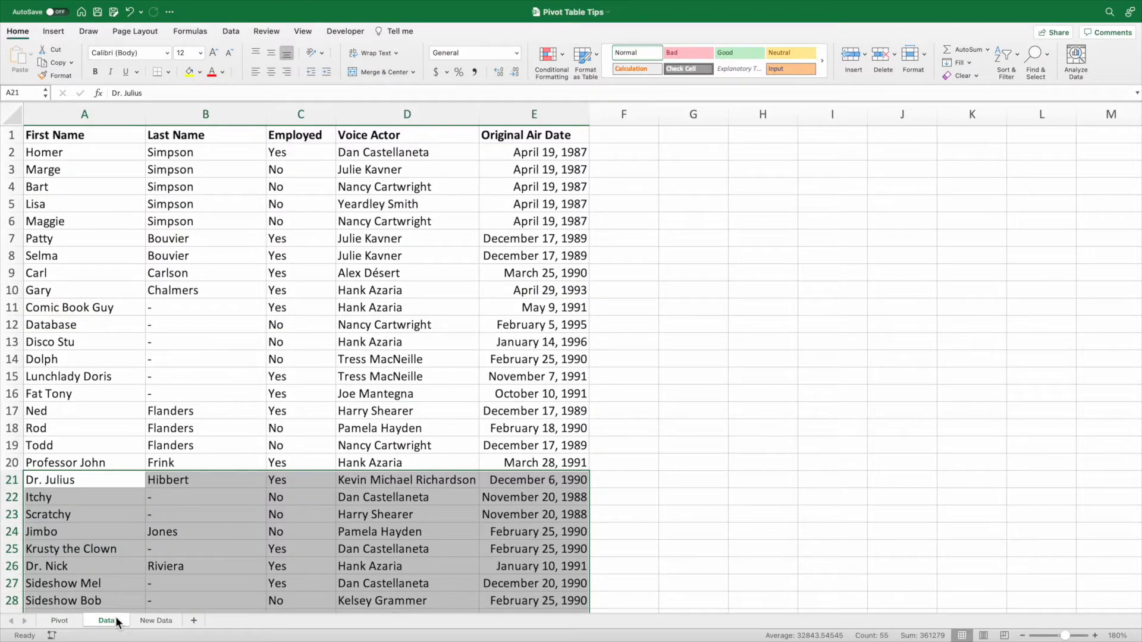
left_click(220, 468)
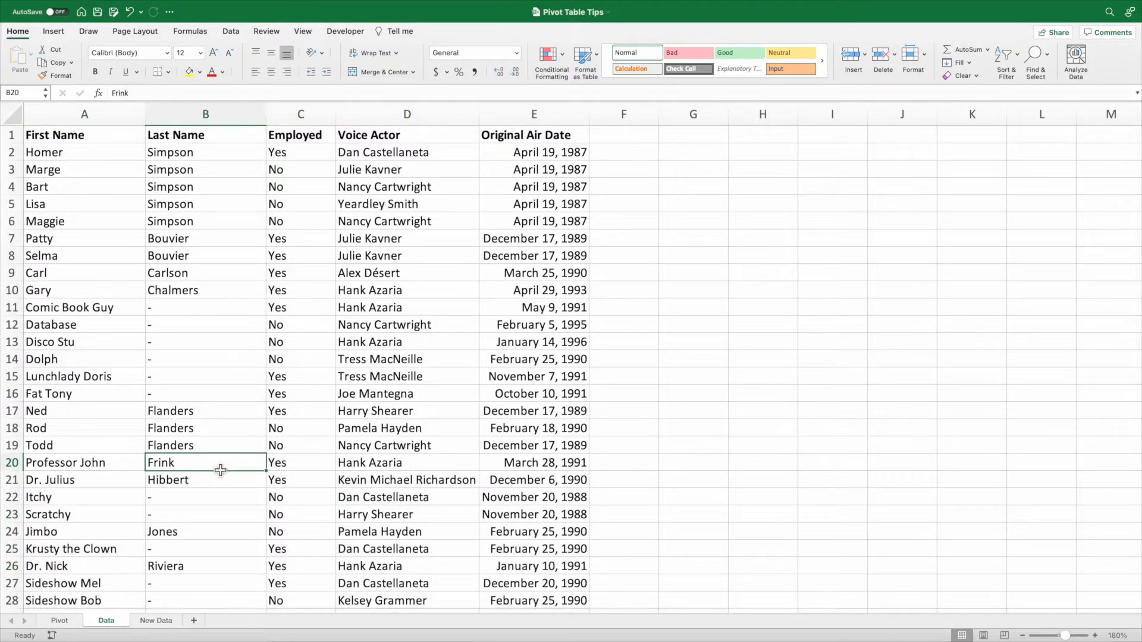
key("super+t")
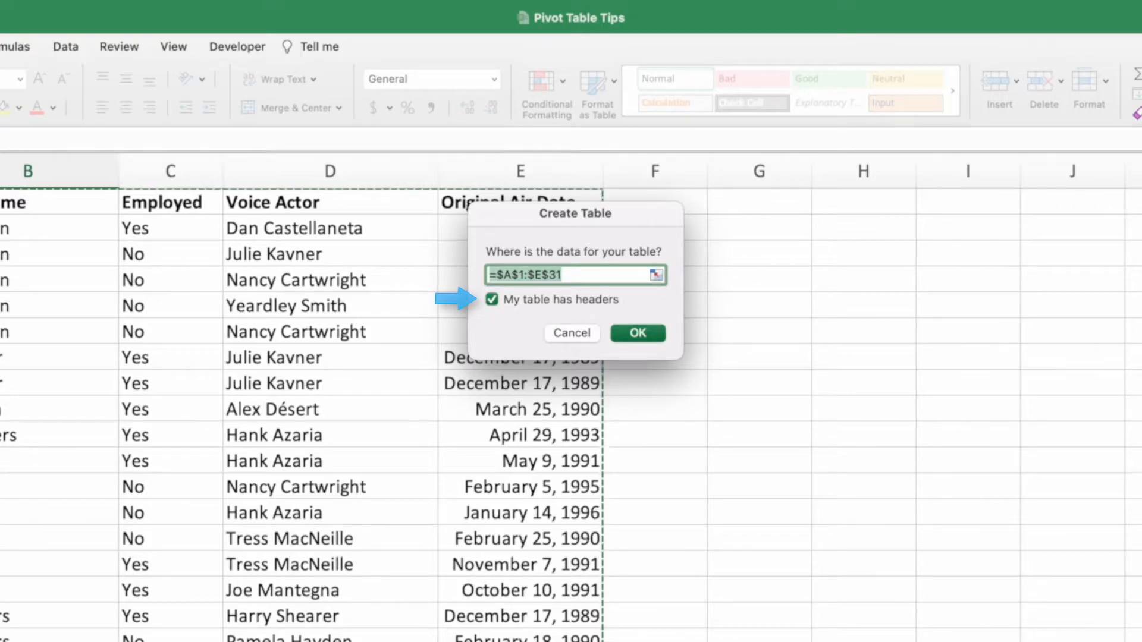
left_click(656, 327)
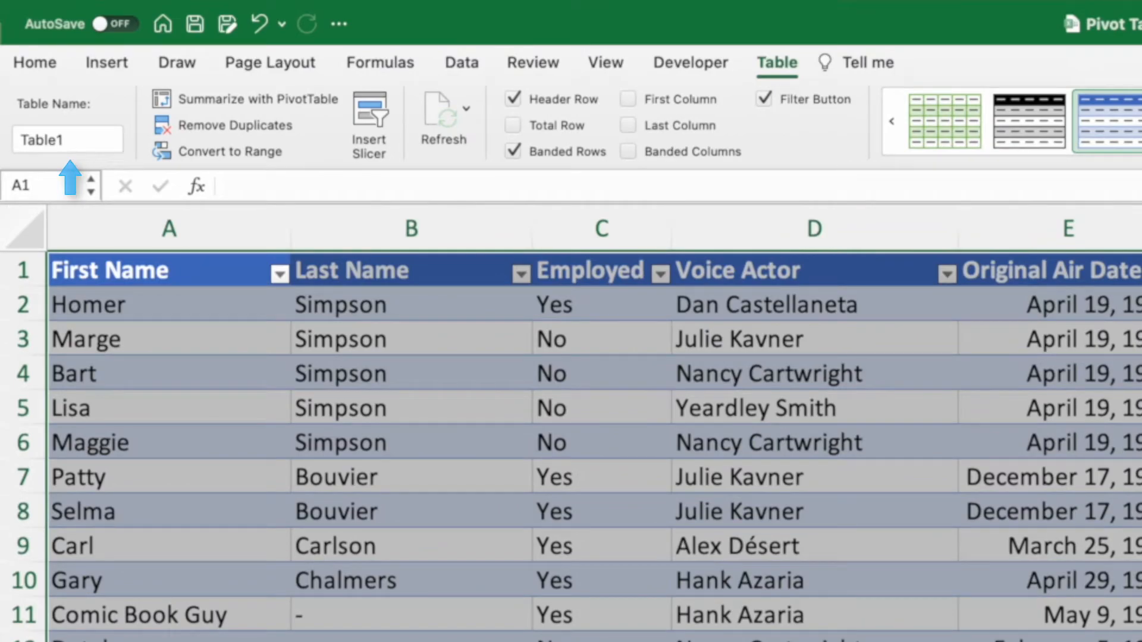
Rename the new table on the Data sheet as theSimpsons.
left_click(94, 141)
left_click_drag(94, 140, 8, 149)
type("theSimpsons")
key("Return")
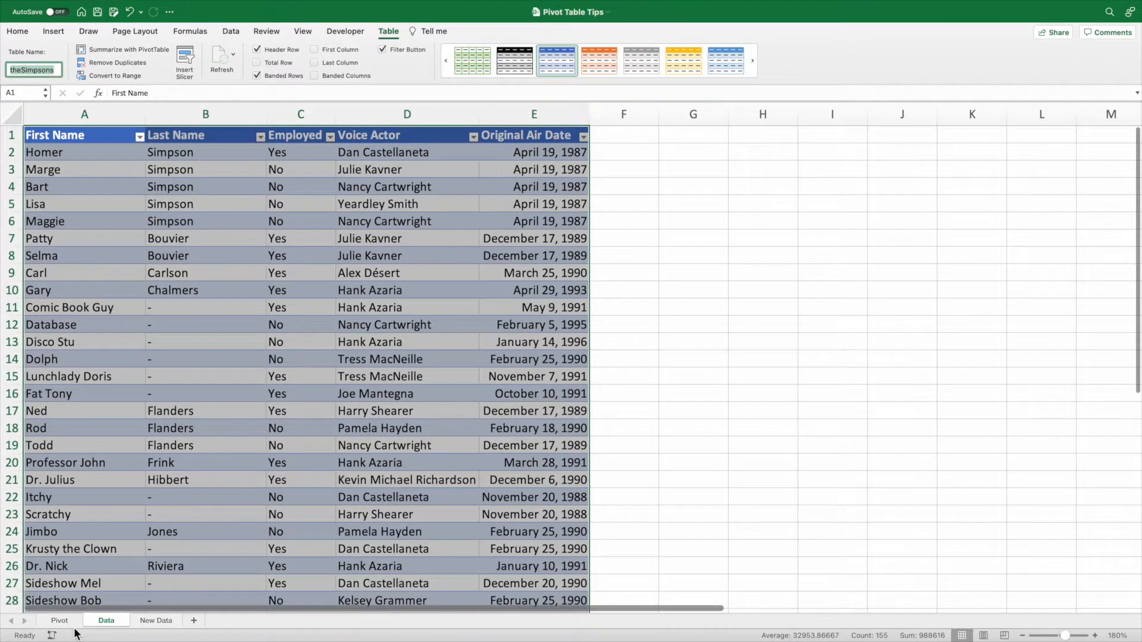
Change the data source of the pivot table on the Pivot sheet to the theSimpsons table.
left_click(66, 622)
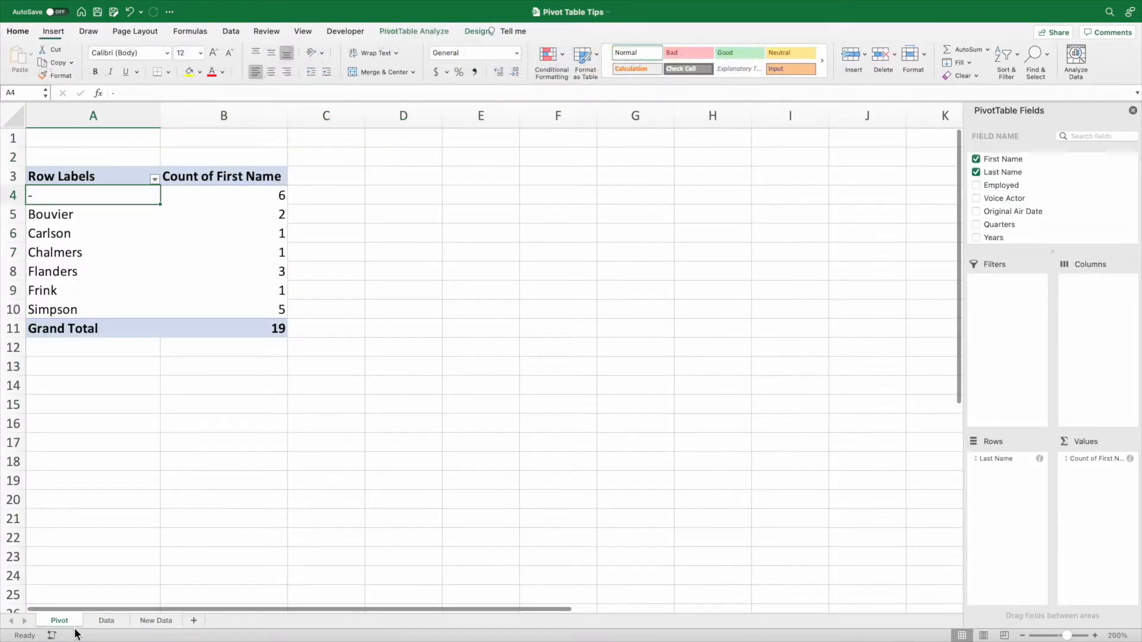
left_click(423, 31)
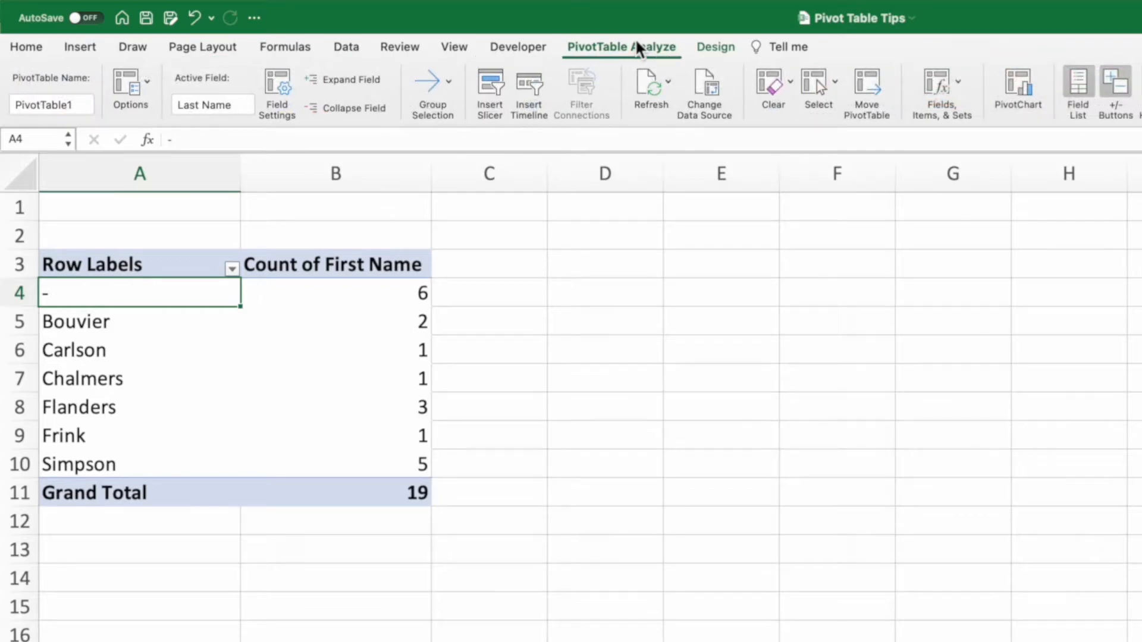
left_click(692, 73)
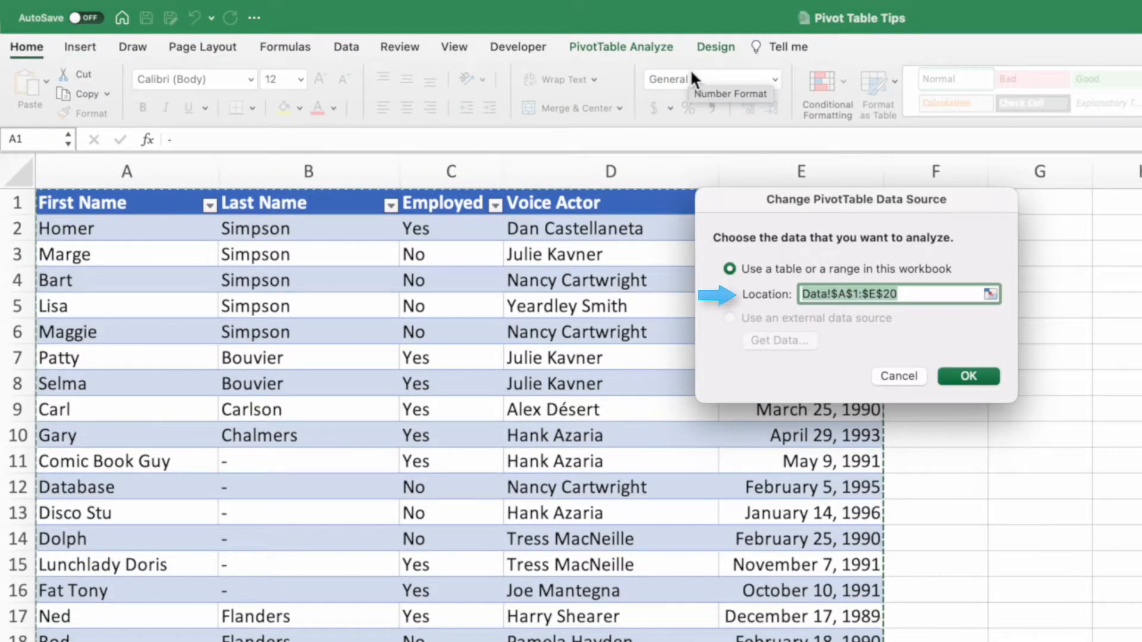
type("theSimpsons")
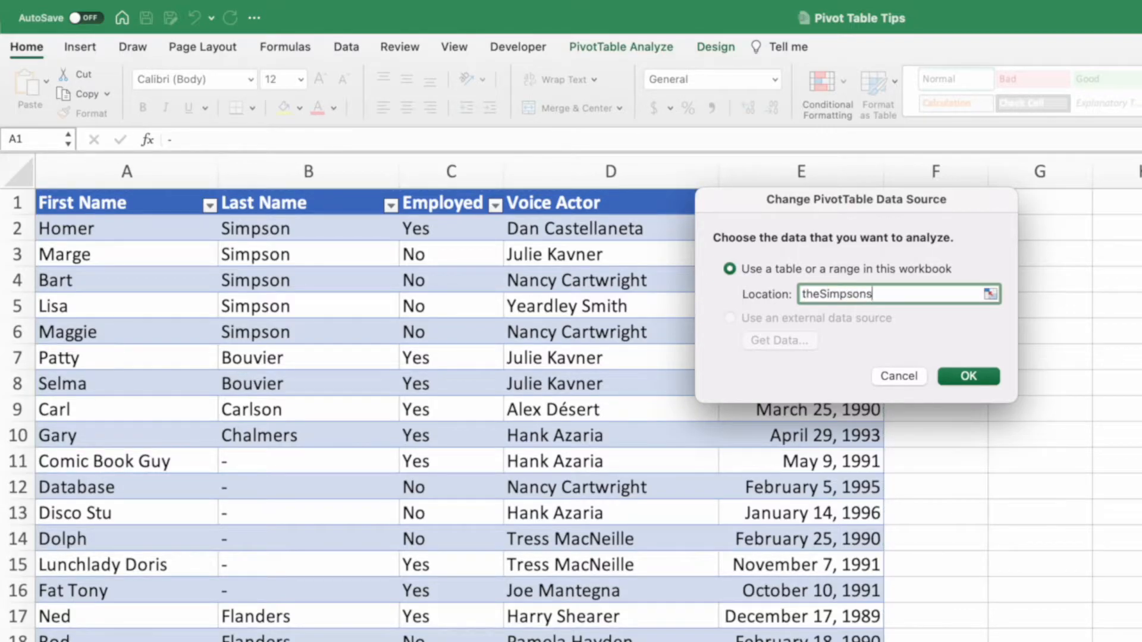
left_click(979, 377)
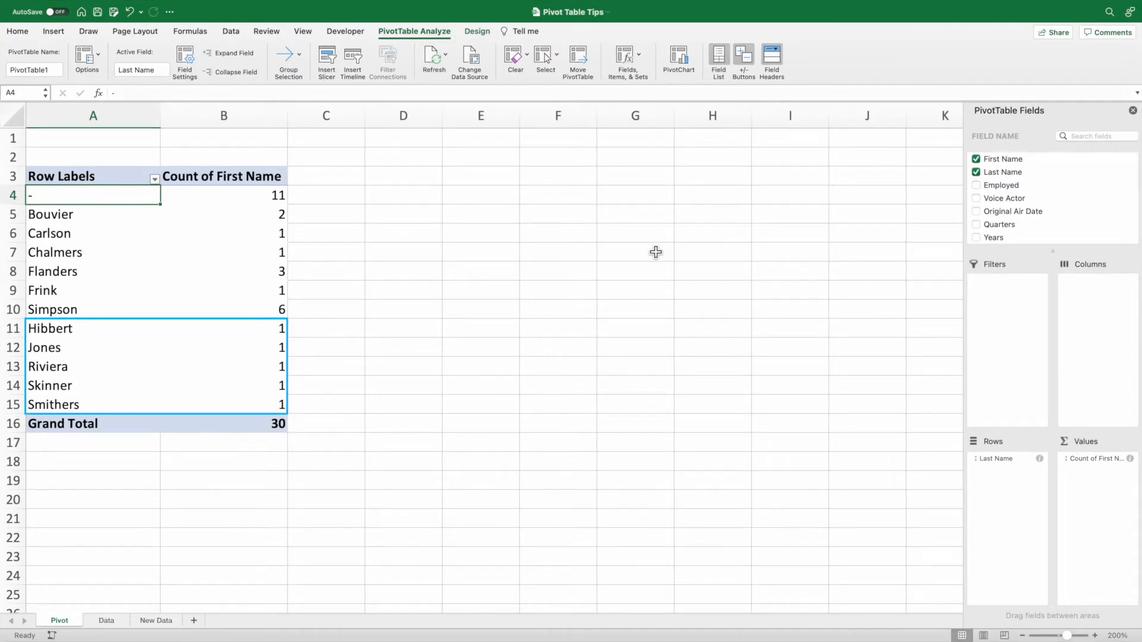
Copy the records in A16:E24 of the New Data sheet and paste them directly below the Data sheet's table, starting at A32.
left_click(156, 621)
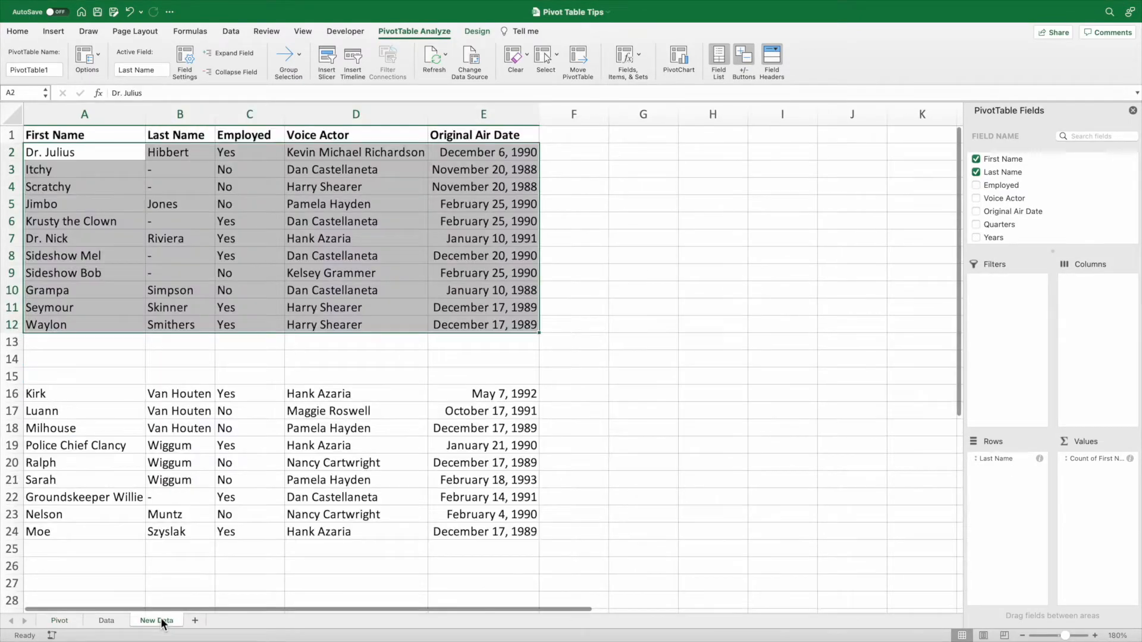
left_click_drag(107, 389, 491, 534)
key("super+c")
left_click(106, 621)
scroll(96, 534, "down", 3)
scroll(95, 534, "down", 10)
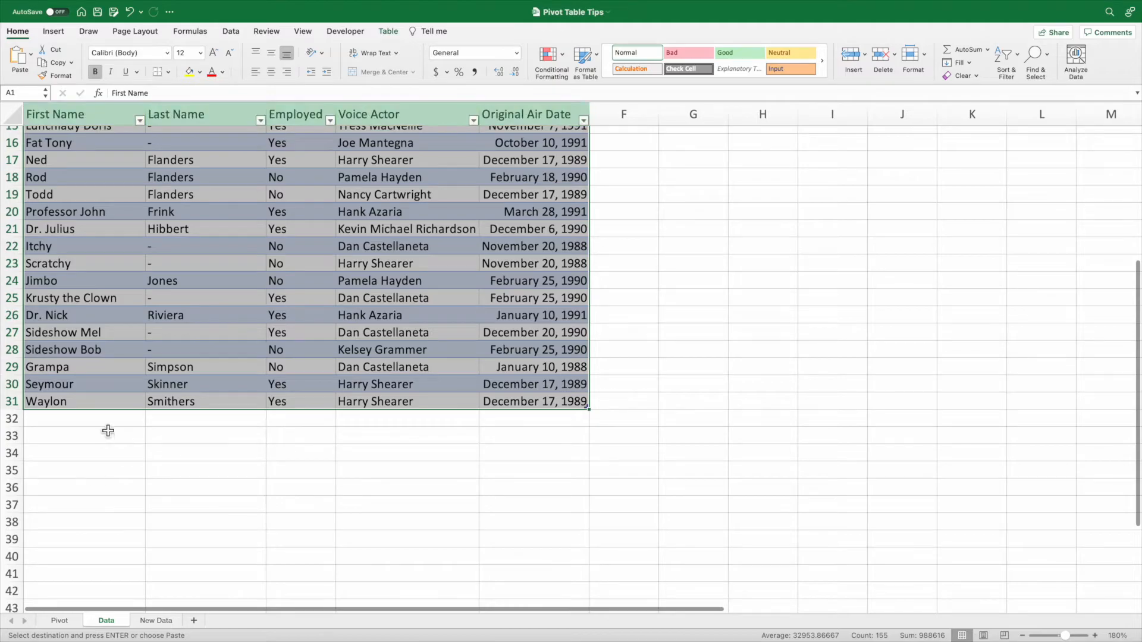
left_click(109, 424)
key("super+v")
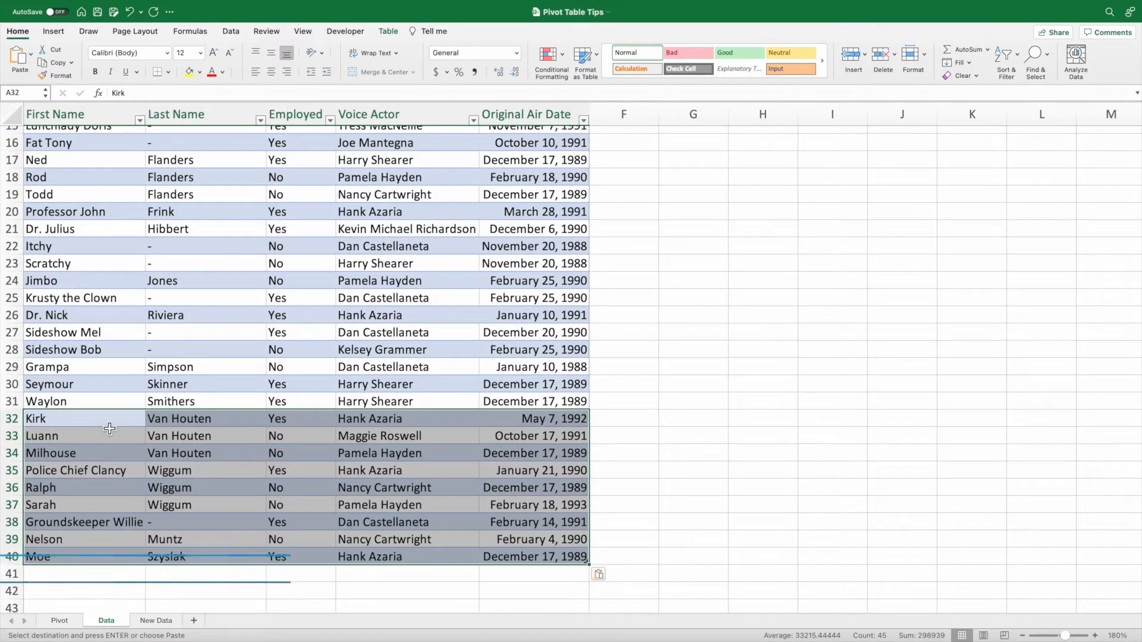
Refresh the pivot table on the Pivot sheet to bring in the rows added to the source table.
left_click(78, 621)
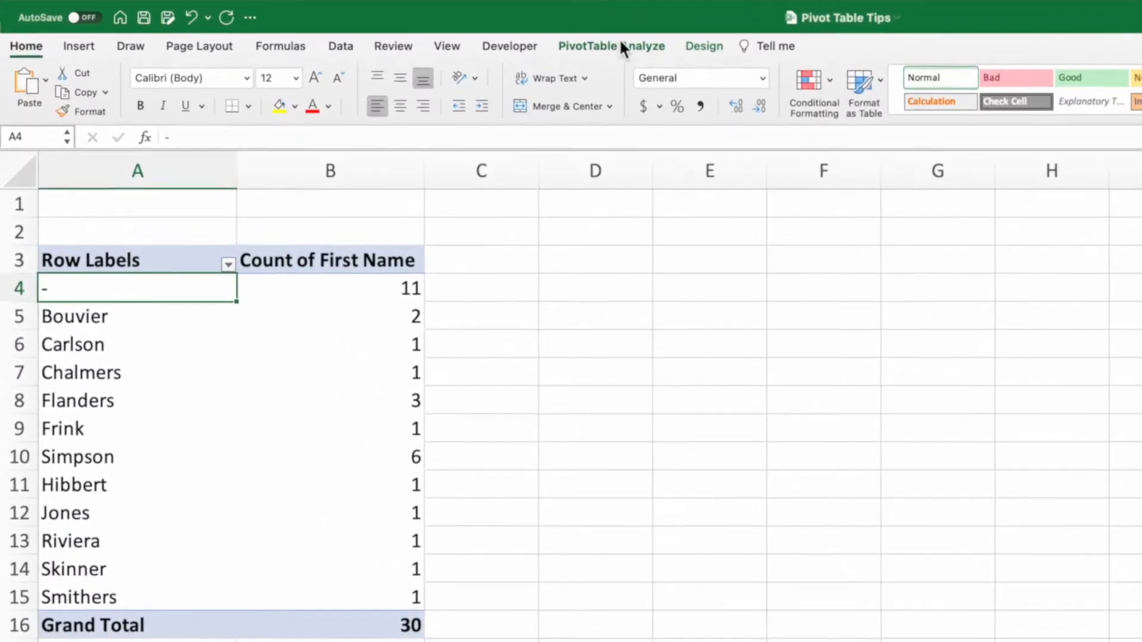
left_click(459, 35)
left_click(651, 84)
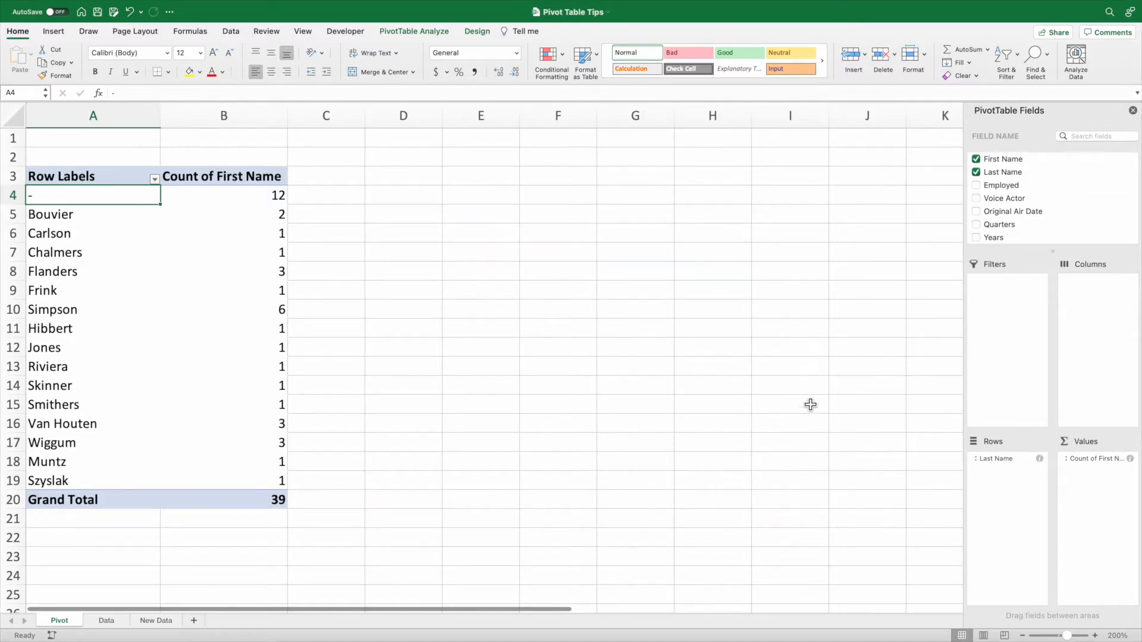
Replace Last Name with Original Air Date as the pivot table's row field.
left_click_drag(987, 458, 880, 439)
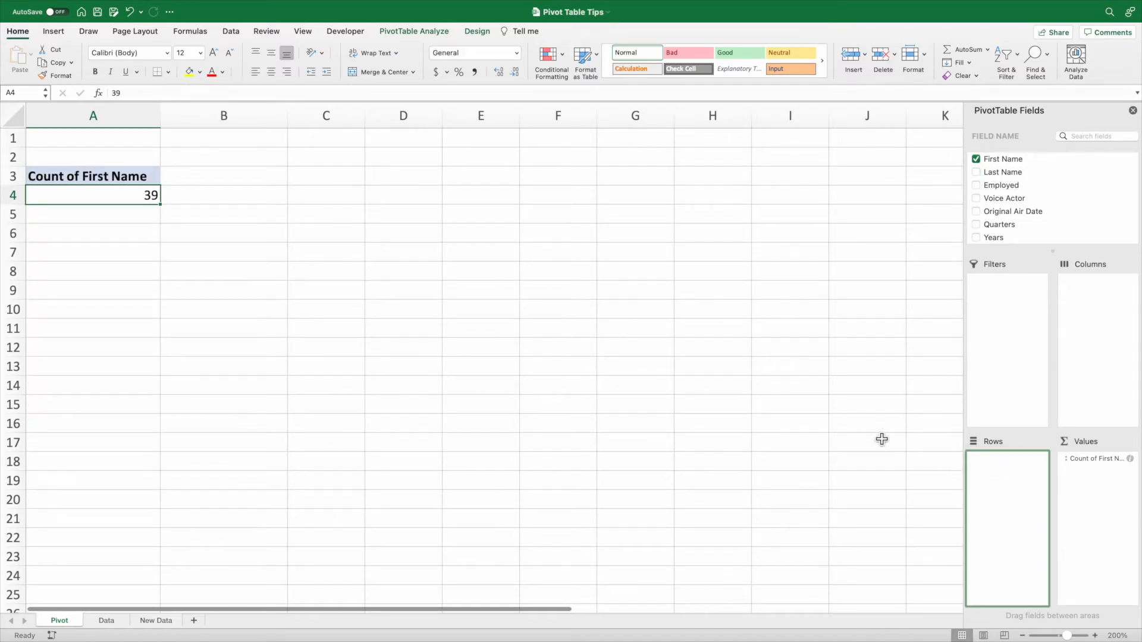
left_click(1048, 211)
left_click_drag(1048, 211, 998, 533)
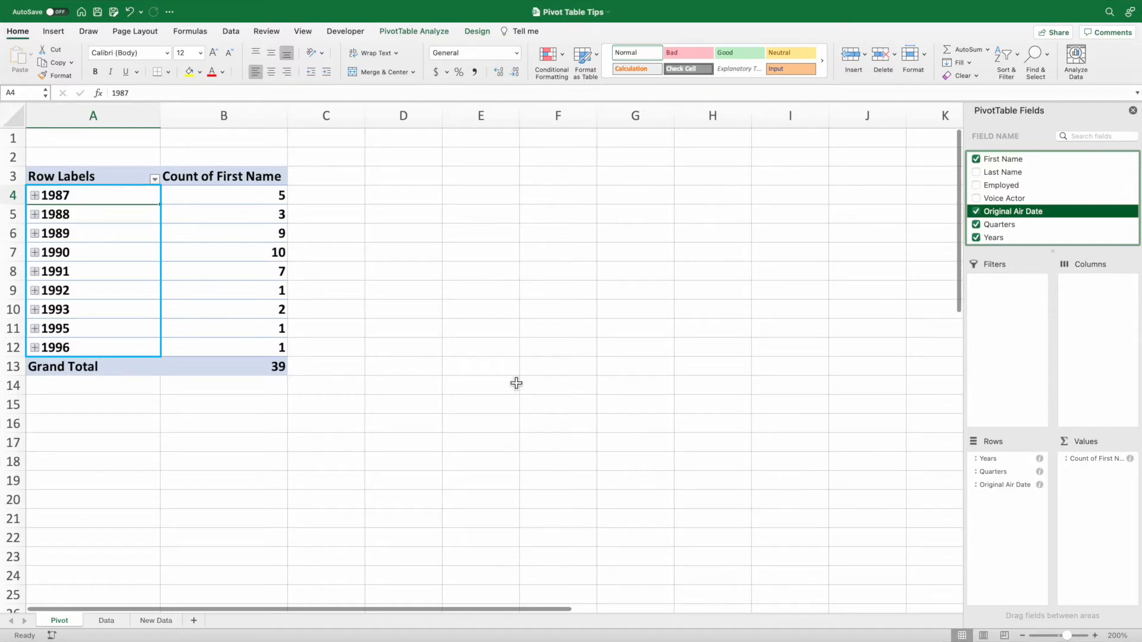
Expand 1987 and its Qtr2 down to the month level and ungroup the Original Air Date rows into individual dates.
left_click(35, 195)
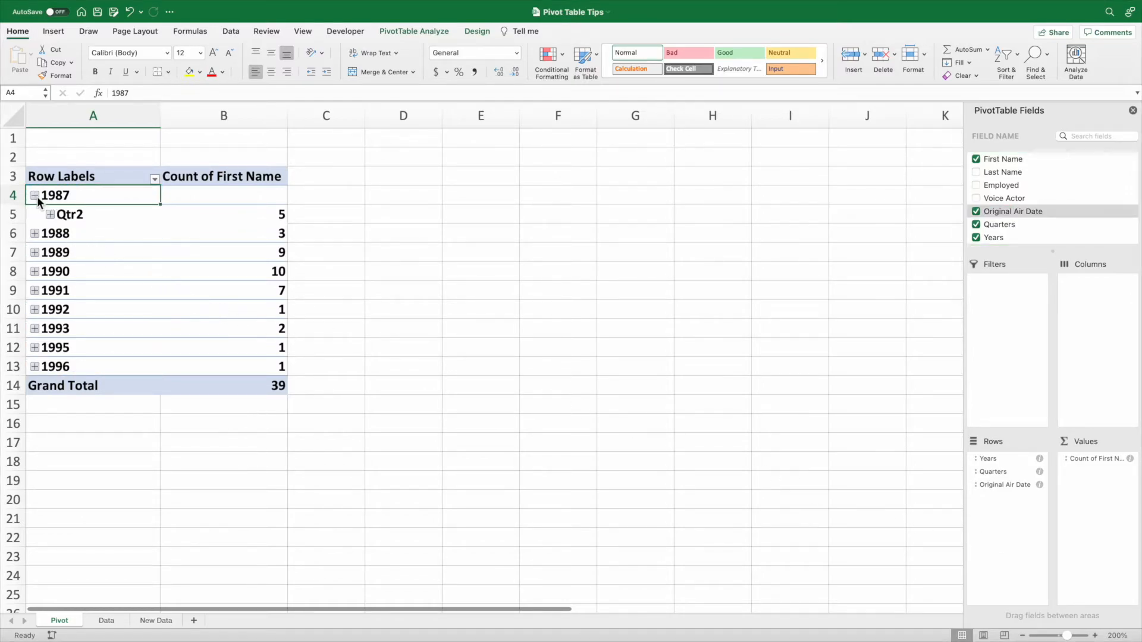
left_click(50, 214)
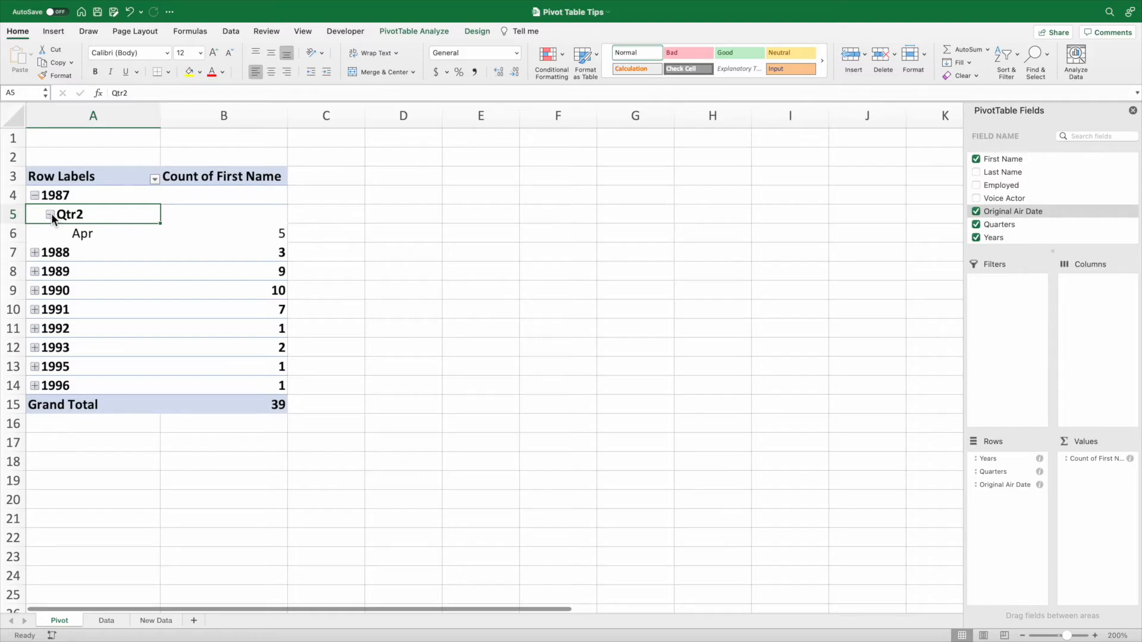
right_click(109, 235)
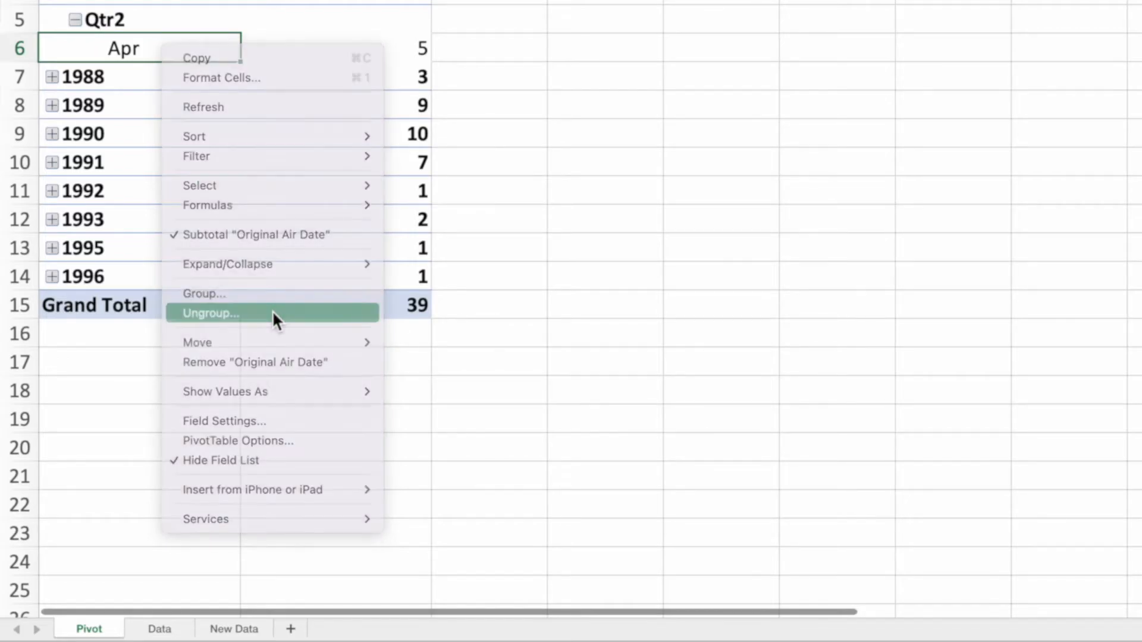
left_click(274, 311)
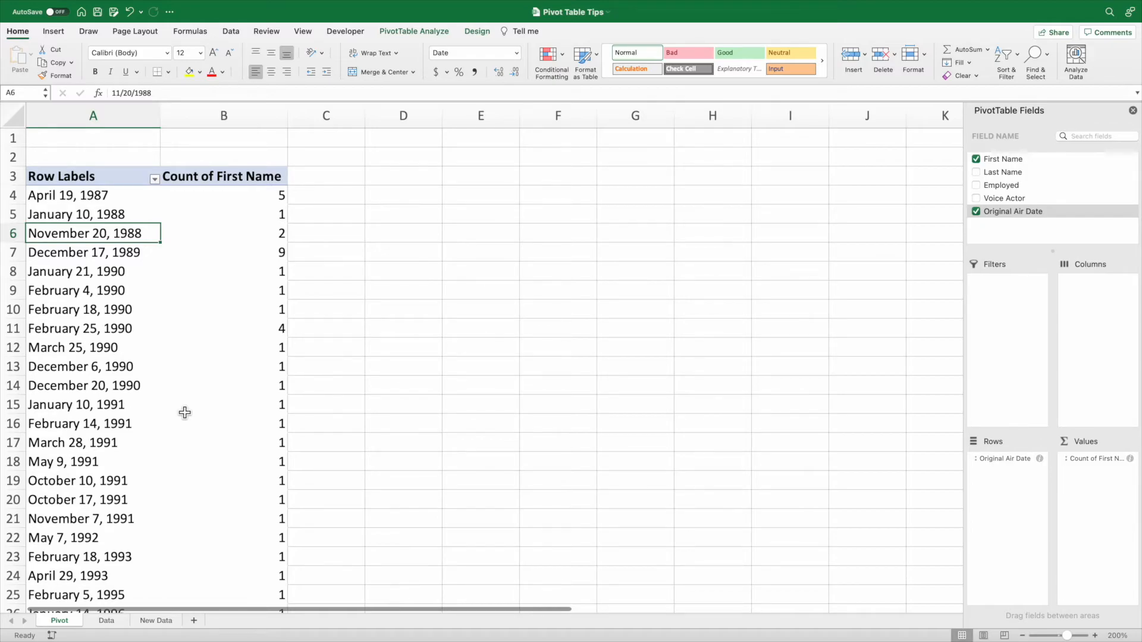
Group the Original Air Date rows by Months, Quarters and Years.
right_click(152, 405)
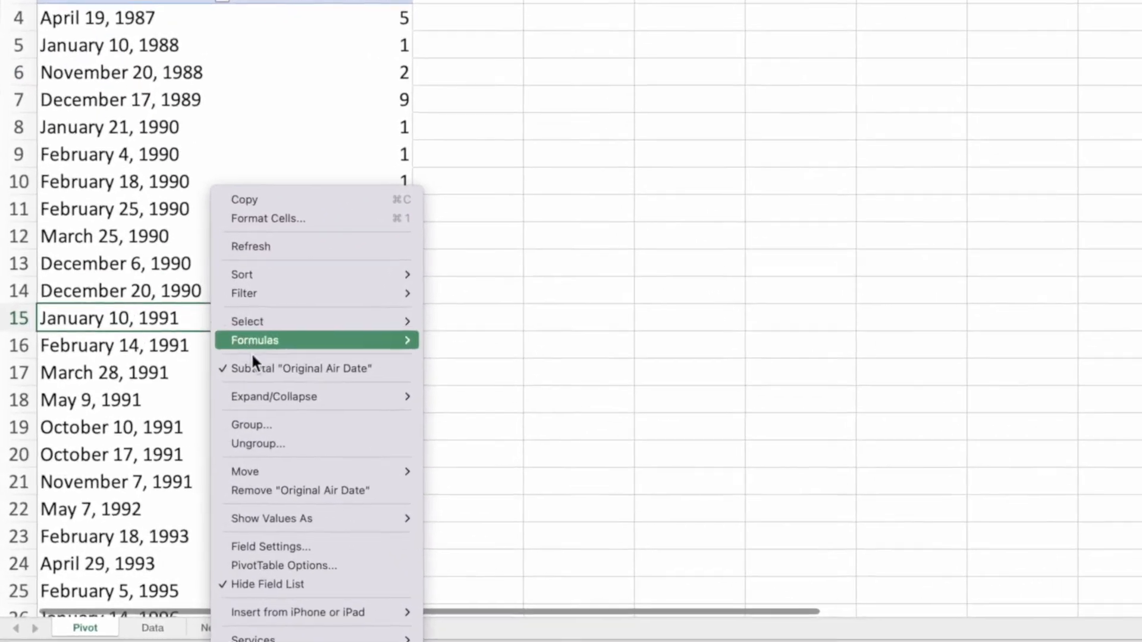
left_click(317, 417)
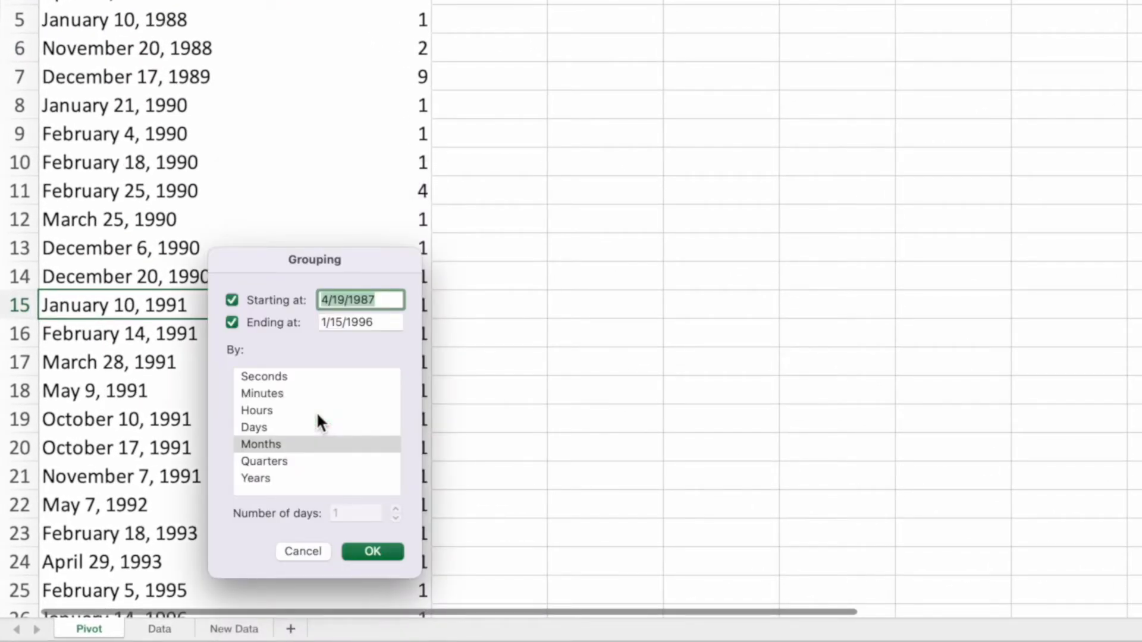
left_click(294, 444)
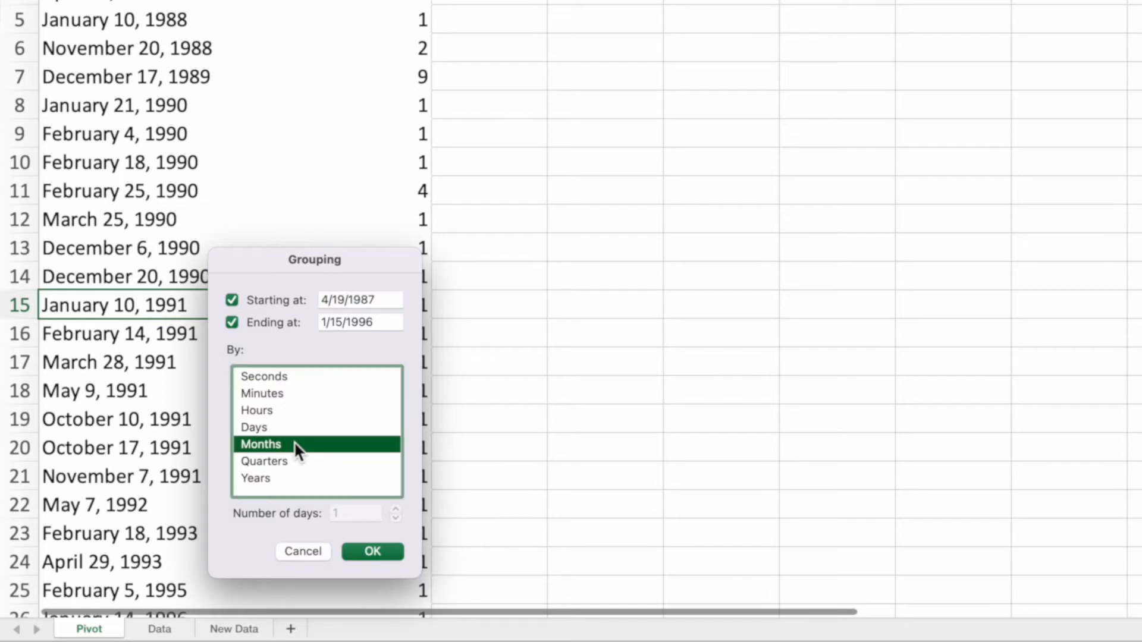
left_click(278, 478, "shift")
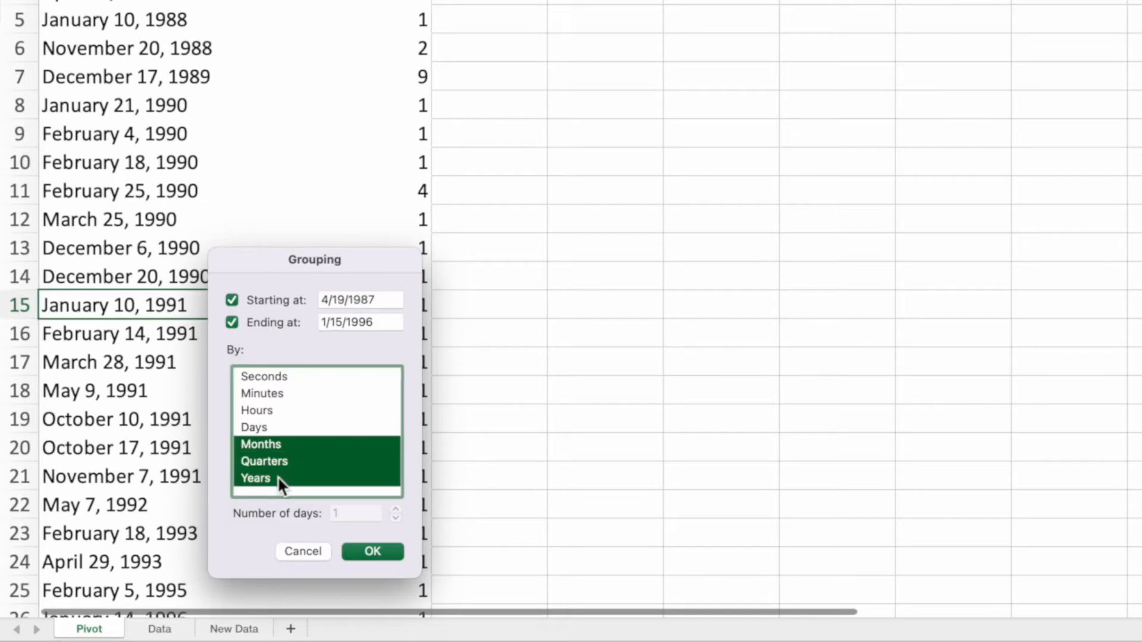
left_click(365, 544)
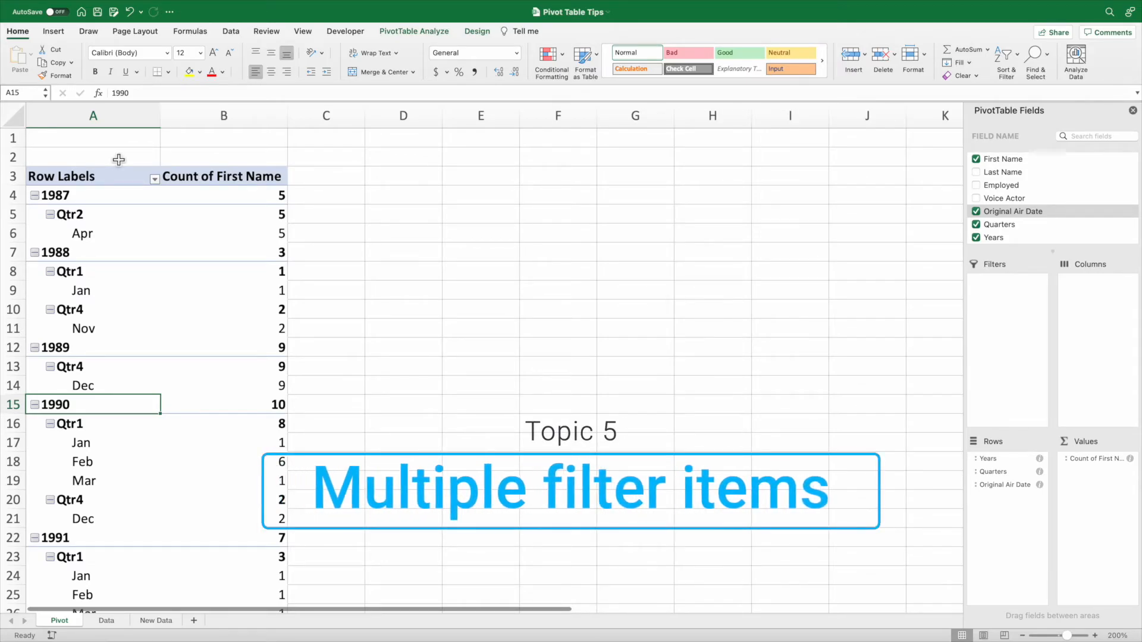
Replace the date fields in the pivot table's rows with Last Name and add Voice Actor as a report filter.
left_click_drag(988, 459, 911, 459)
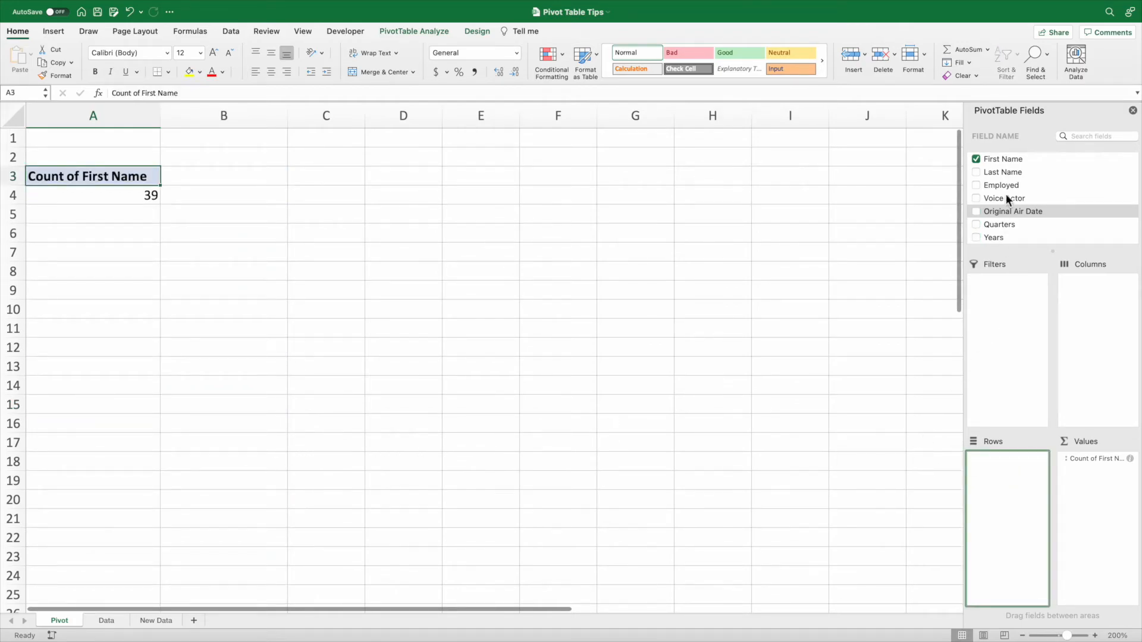
left_click_drag(1038, 173, 1015, 510)
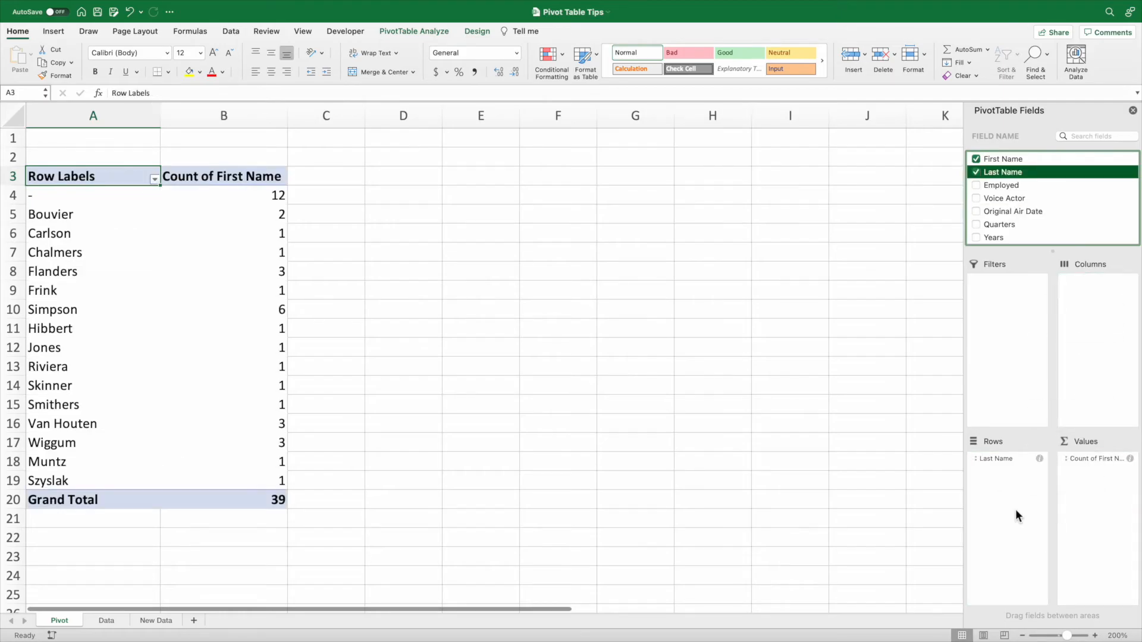
left_click_drag(1024, 198, 1020, 332)
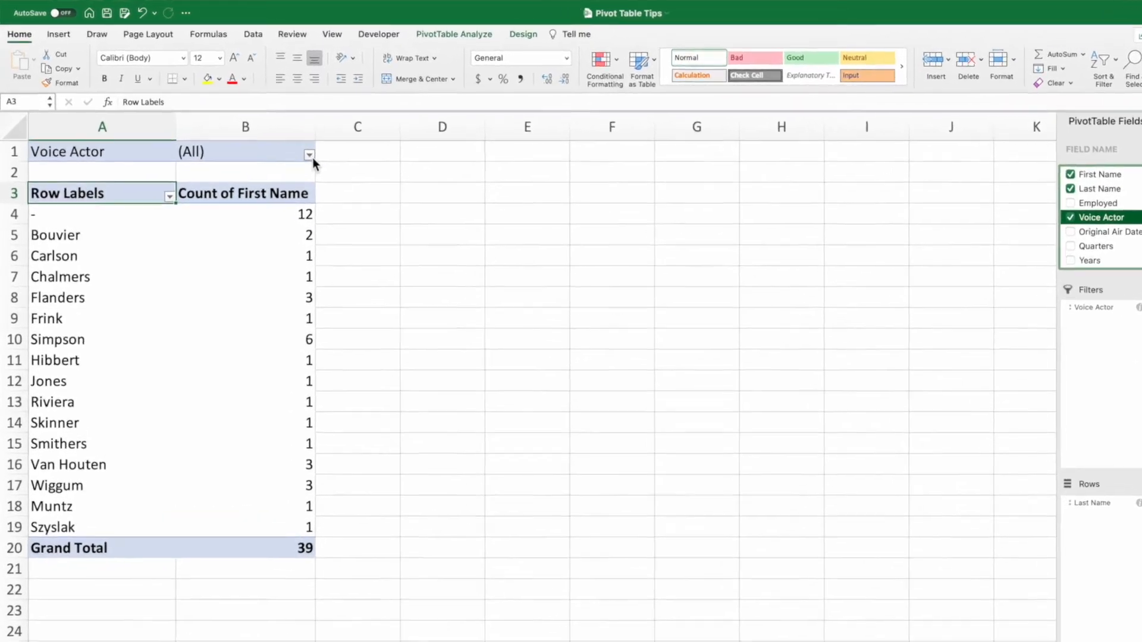
Filter the pivot table's Voice Actor report filter to Hank Azaria only.
left_click(282, 141)
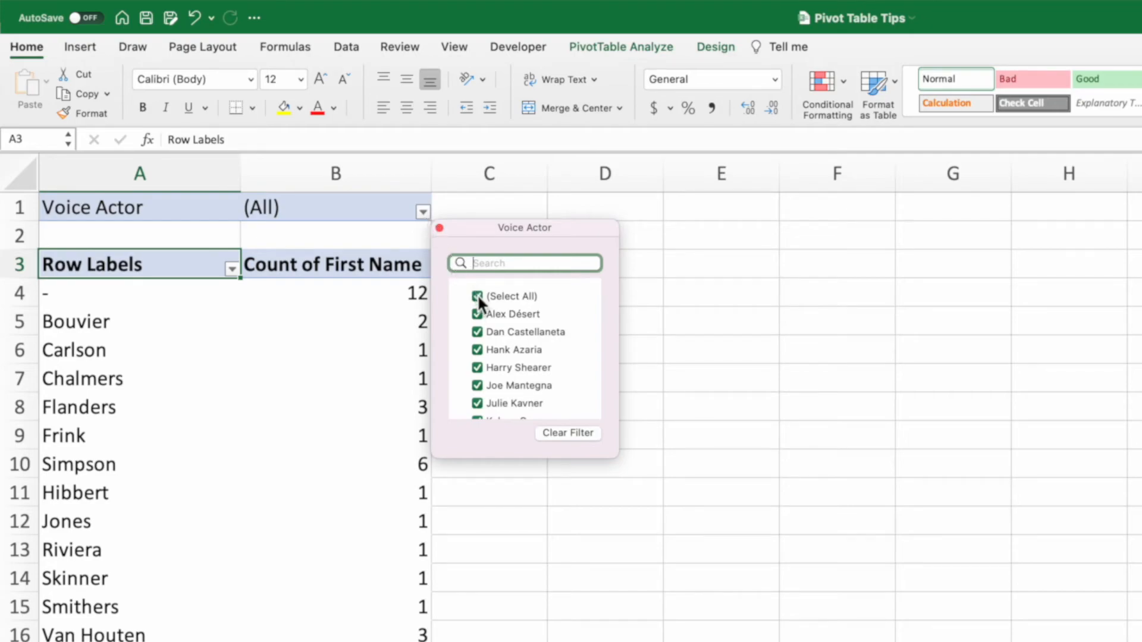
left_click(478, 296)
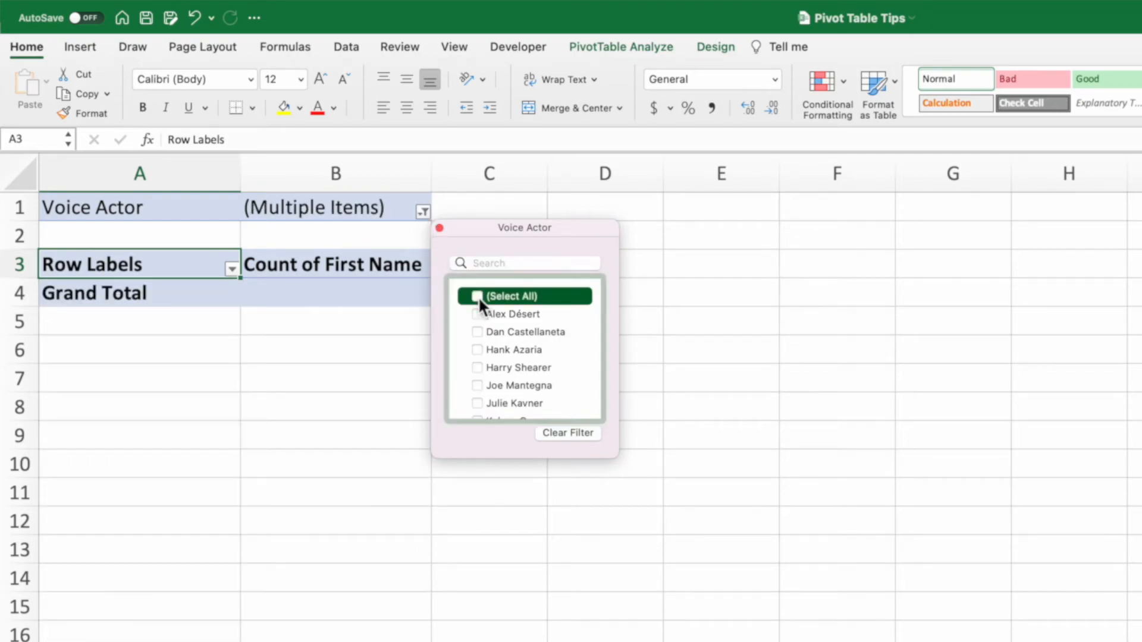
left_click(478, 349)
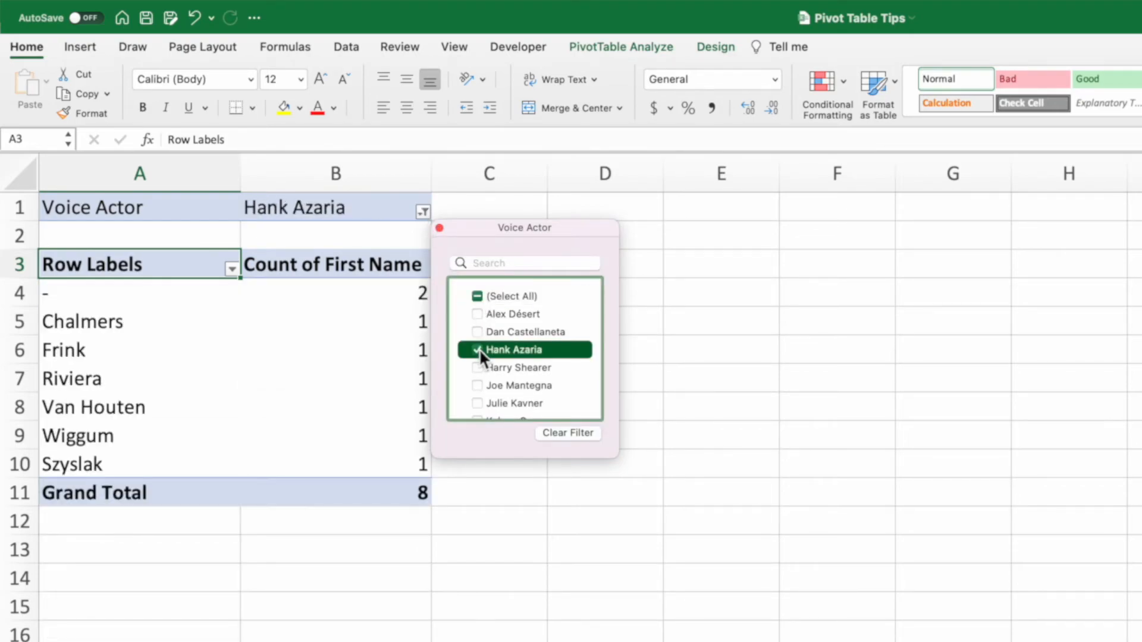
left_click(440, 228)
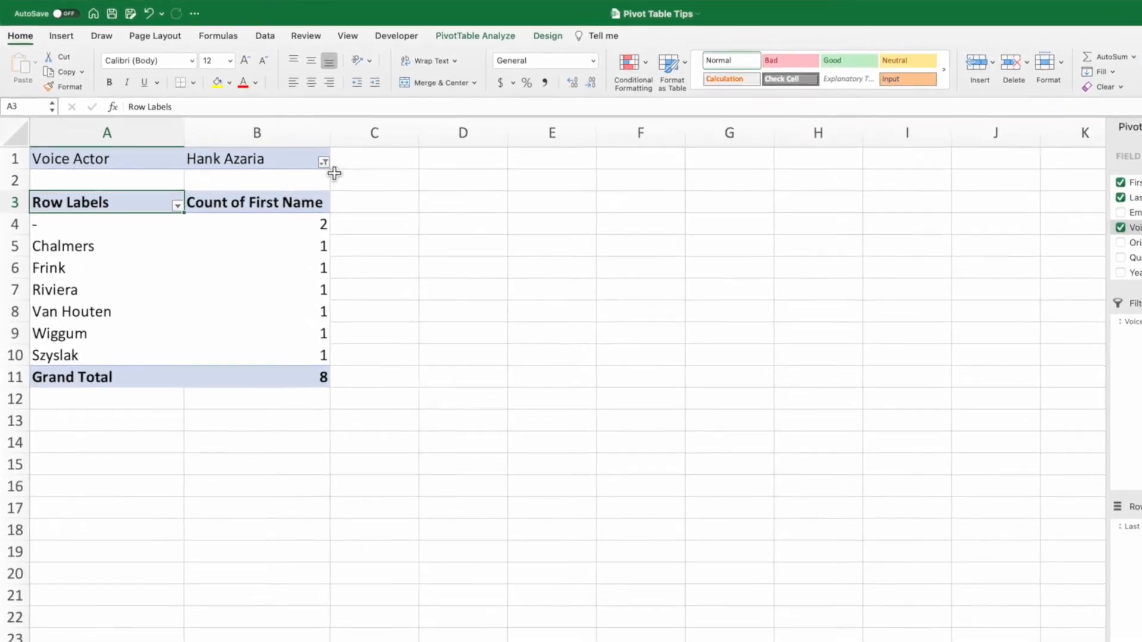
Add Dan Castellaneta to the Voice Actor report filter alongside Hank Azaria.
left_click(282, 141)
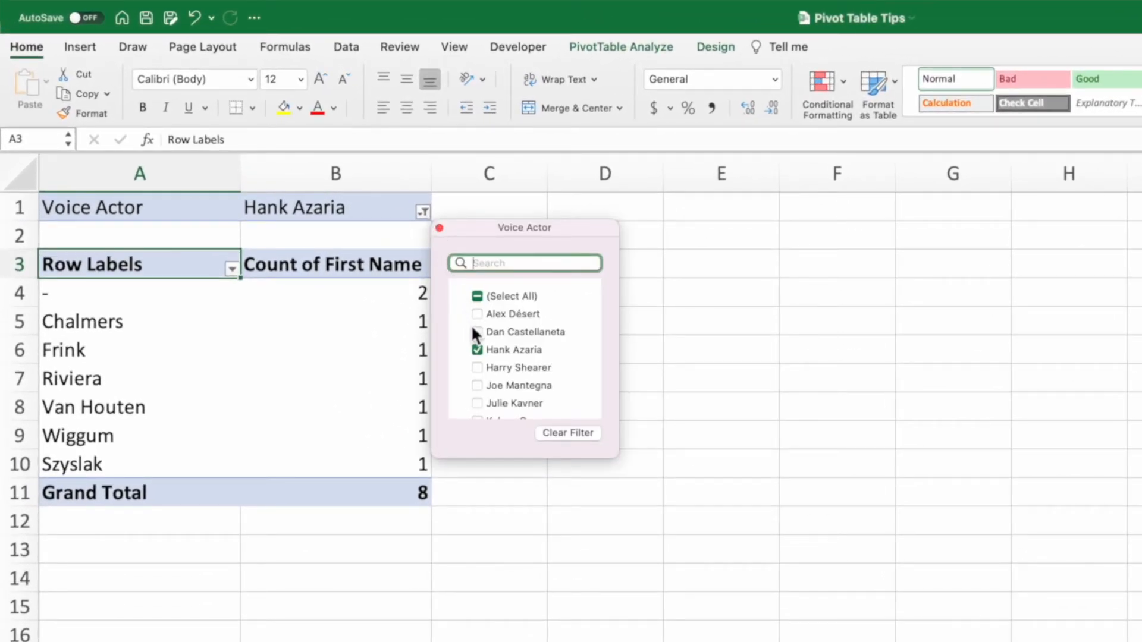
left_click(476, 331)
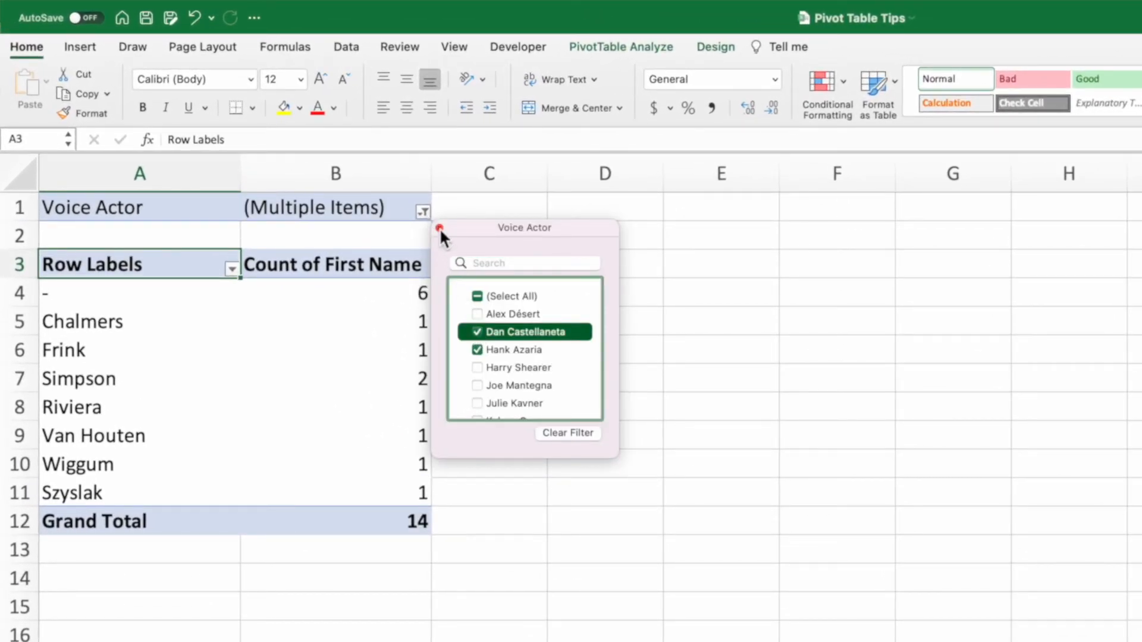
left_click(440, 228)
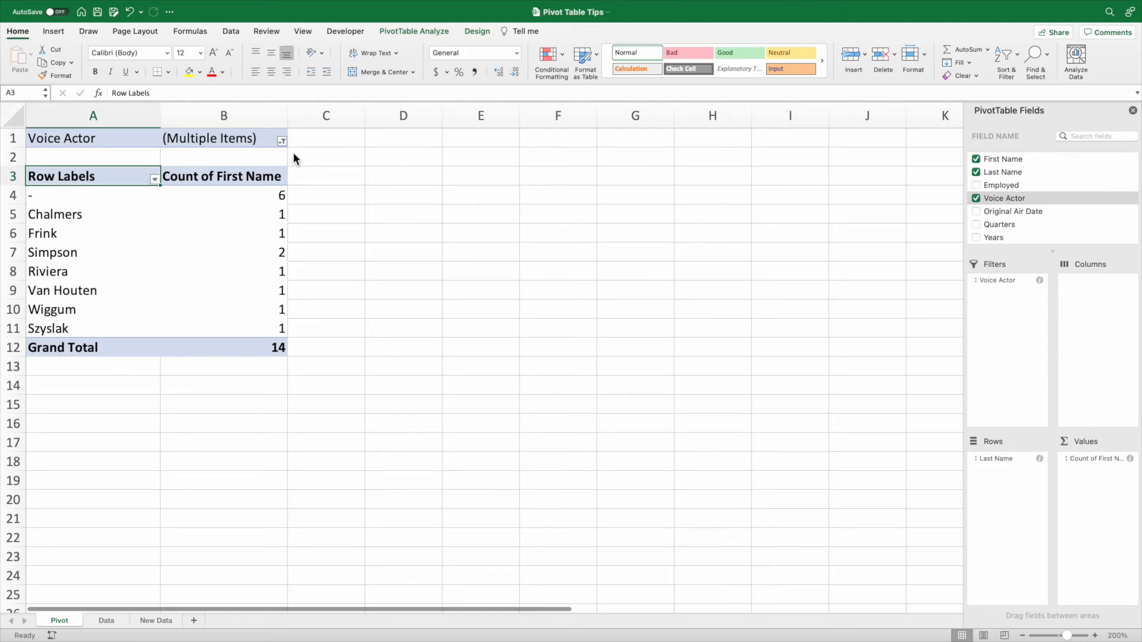
Remove Voice Actor from the pivot table's report filters and insert a slicer for the Voice Actor field.
left_click(1001, 277)
left_click_drag(1001, 277, 872, 276)
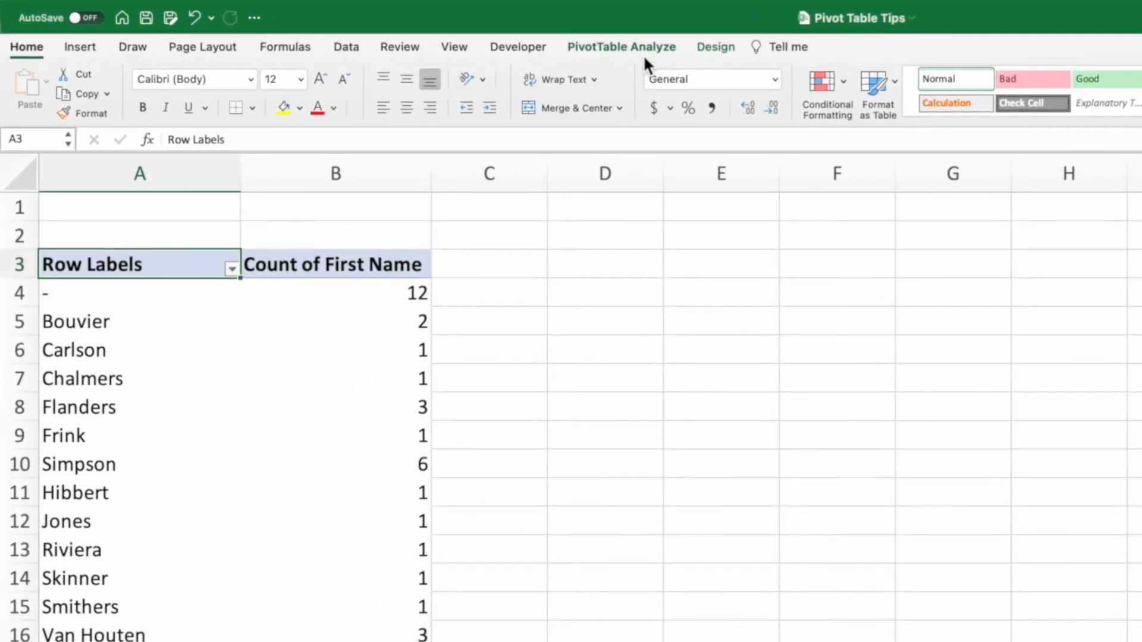
left_click(436, 32)
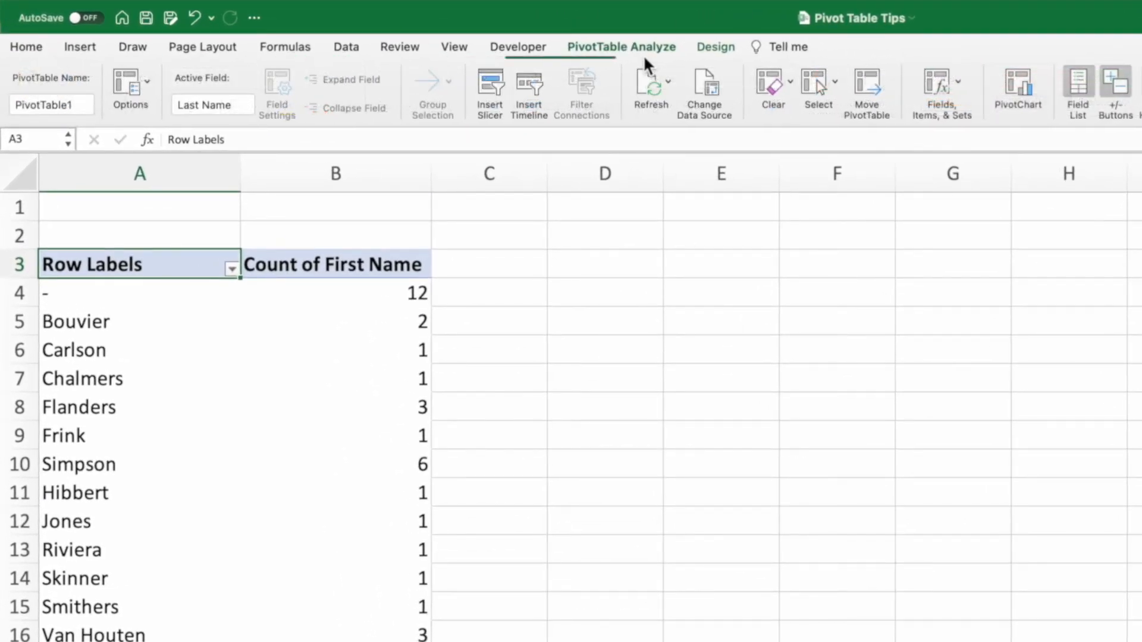
left_click(496, 83)
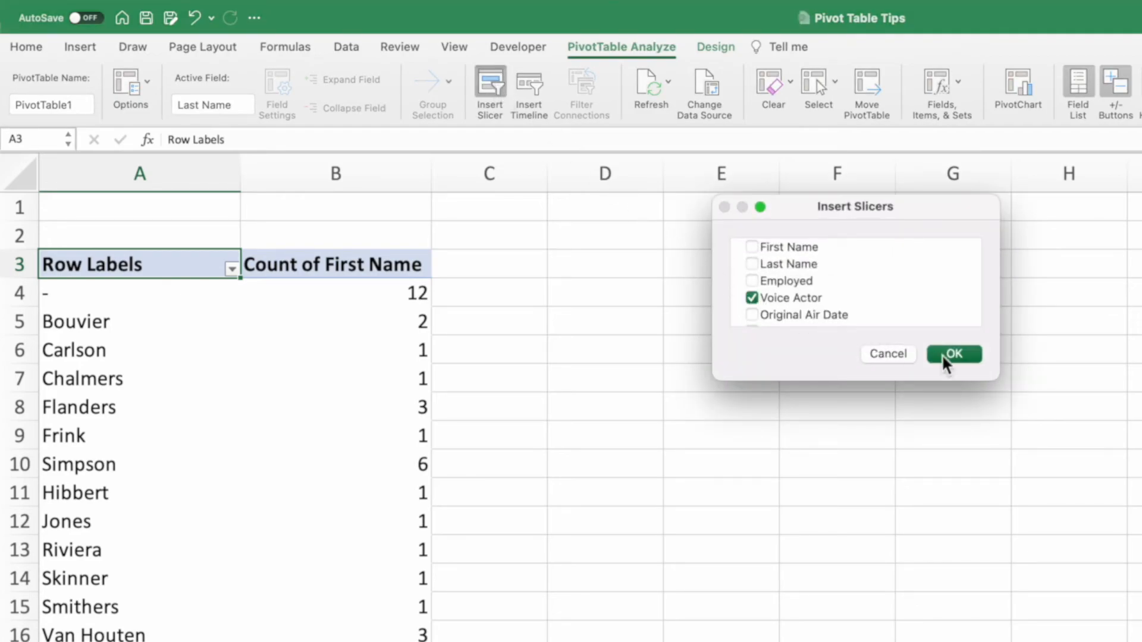
left_click(970, 357)
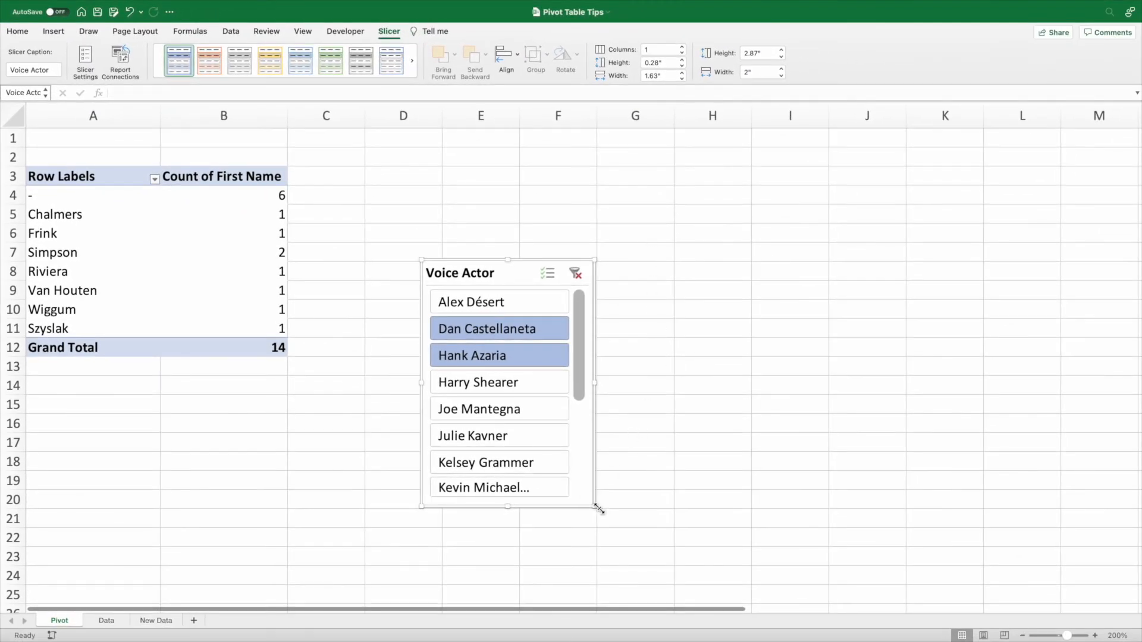
Lengthen the Voice Actor slicer to about 4.67" so all names fit, and place it beside the pivot table, starting in column C near row 1.
left_click_drag(597, 508, 600, 605)
left_click_drag(596, 260, 594, 203)
left_click_drag(523, 209, 415, 144)
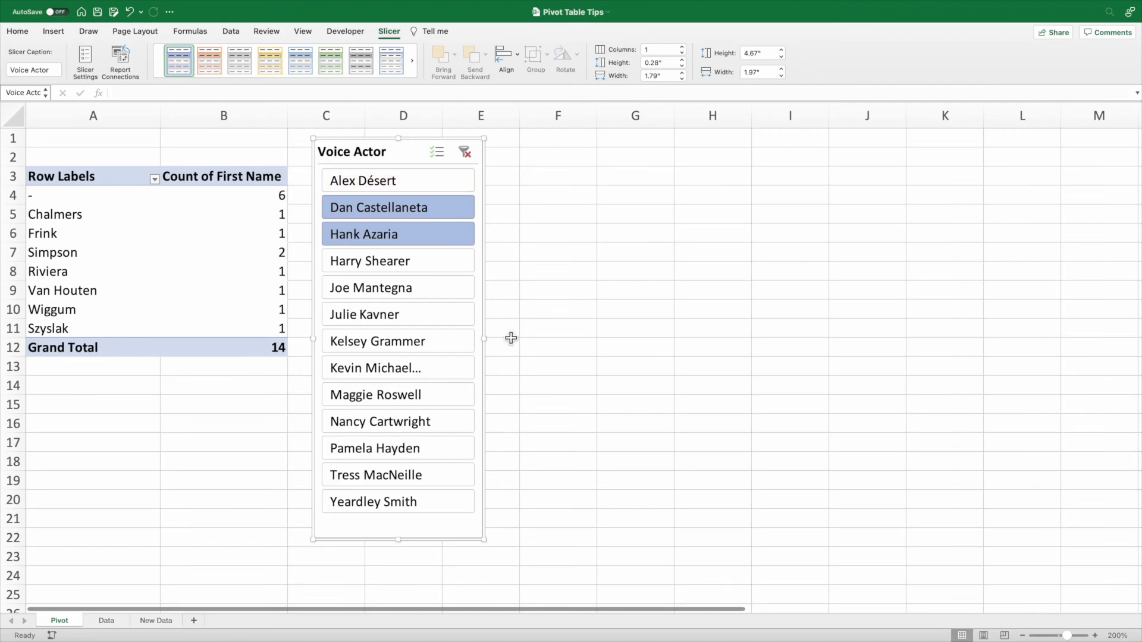
Add Nancy Cartwright to the slicer selection together with Dan Castellaneta and Hank Azaria.
left_click(460, 427, "super")
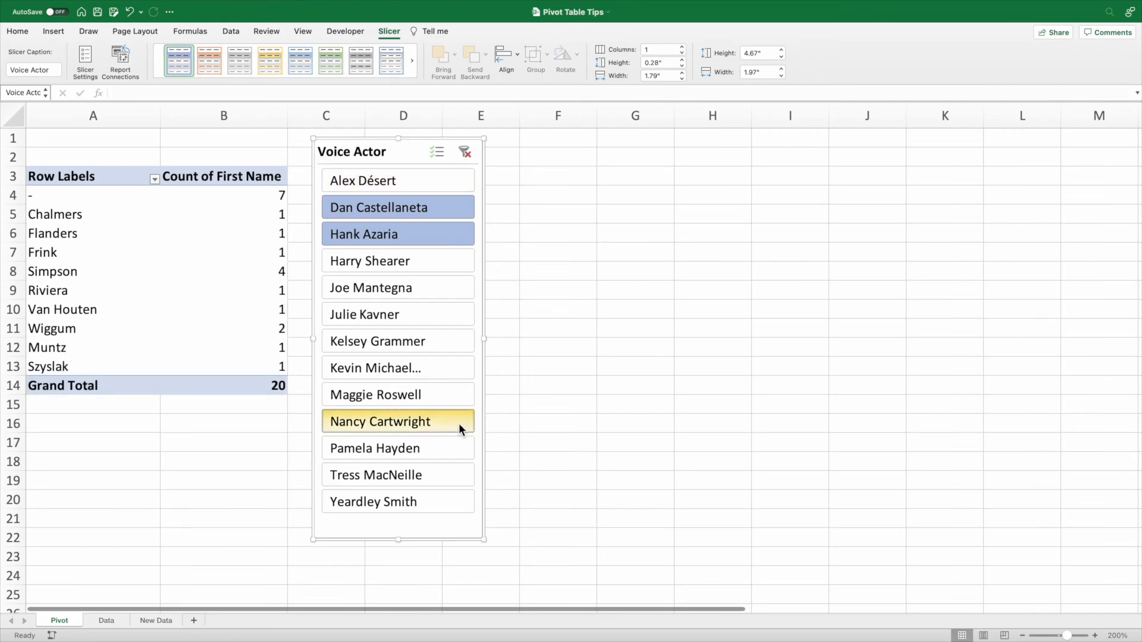